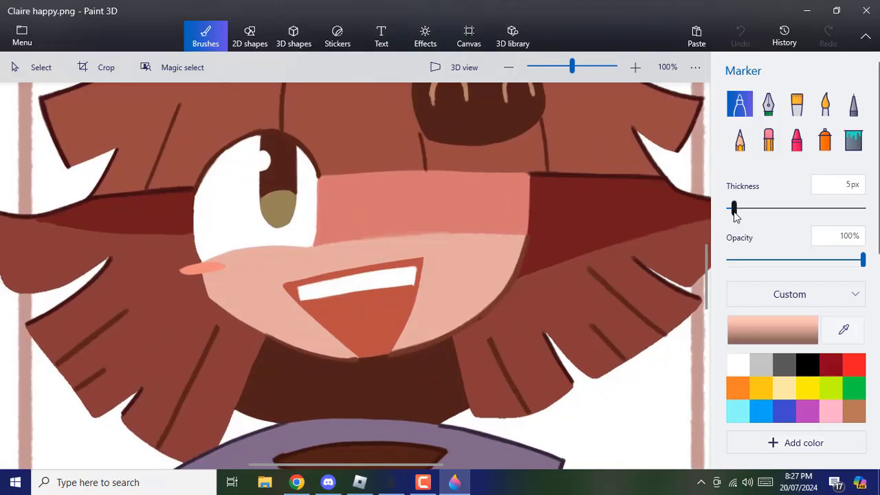
Cover most of the old mouth with skin colour at 51 px, and paint a small mouth above it in the sampled mouth red at 12 px.
drag(733, 207, 796, 210)
mouse_move(323, 267)
mouse_down()
mouse_move(401, 273)
mouse_move(344, 300)
mouse_move(380, 297)
mouse_move(317, 319)
mouse_move(416, 312)
mouse_up()
click(843, 329)
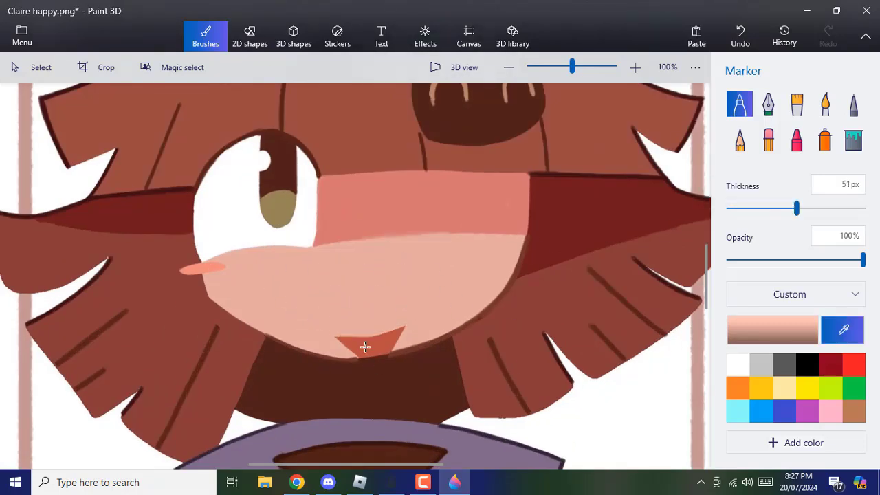
click(364, 346)
click(744, 210)
drag(339, 286, 385, 281)
key(ctrl+z)
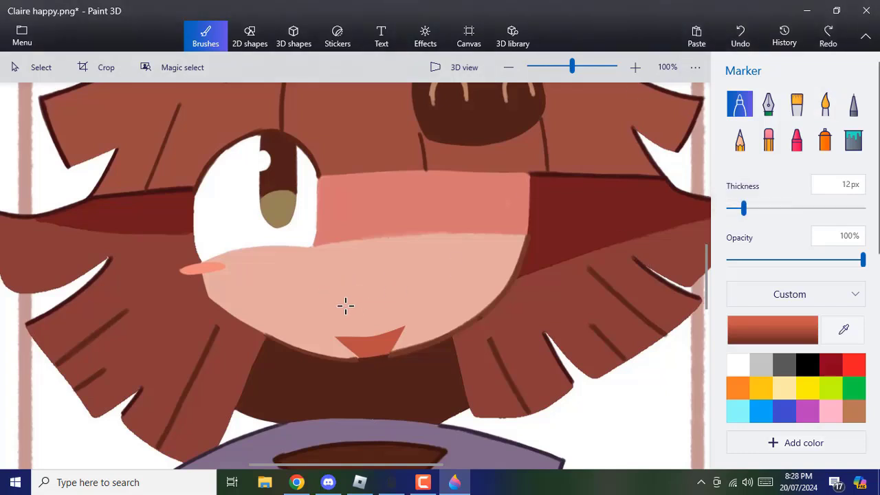
drag(342, 306, 376, 313)
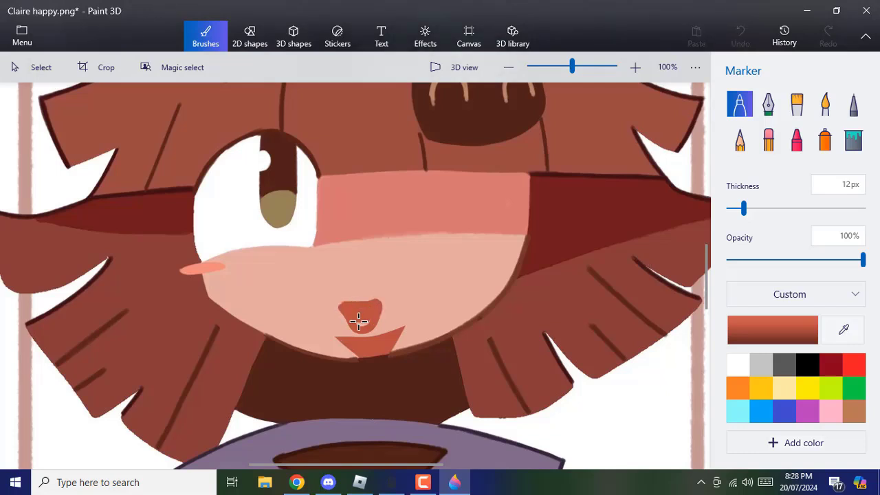
drag(368, 322, 368, 321)
Sample the skin tone and paint over the remains of the old mouth along the chin.
click(844, 330)
click(386, 253)
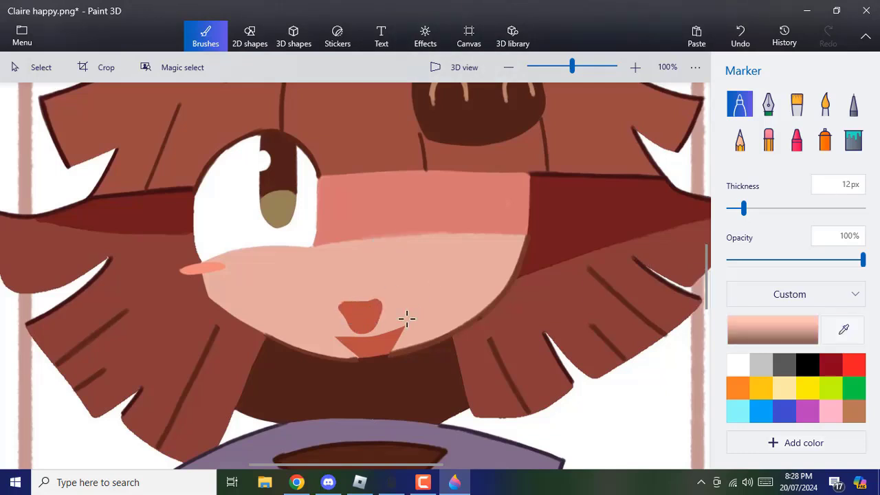
scroll(406, 318, up, 3)
drag(323, 338, 422, 322)
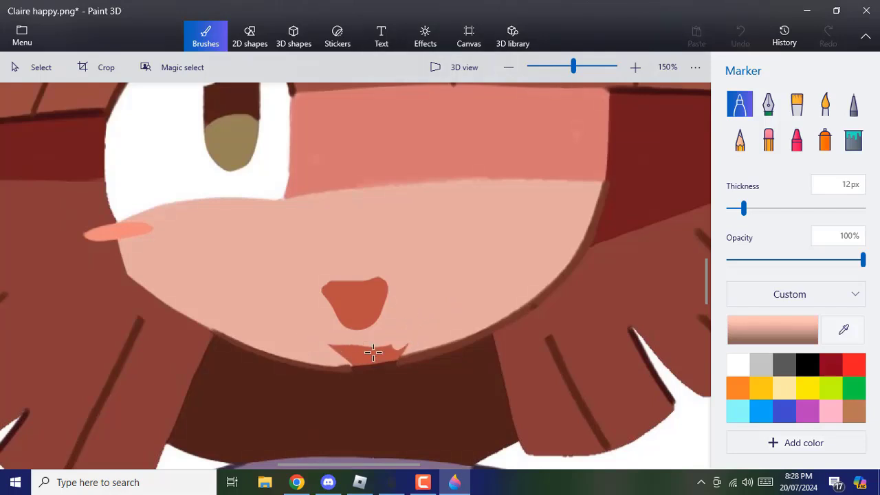
mouse_move(372, 353)
mouse_down()
mouse_move(328, 346)
mouse_move(402, 347)
mouse_move(348, 358)
mouse_up()
scroll(348, 359, down, 4)
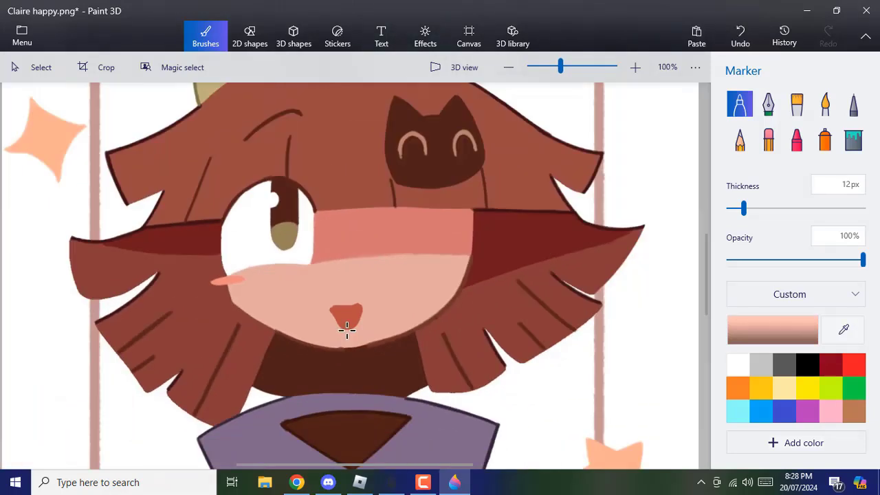
Fill out the new mouth's left side in its own red and paint a white strip of teeth inside it at 7 px.
scroll(327, 336, up, 4)
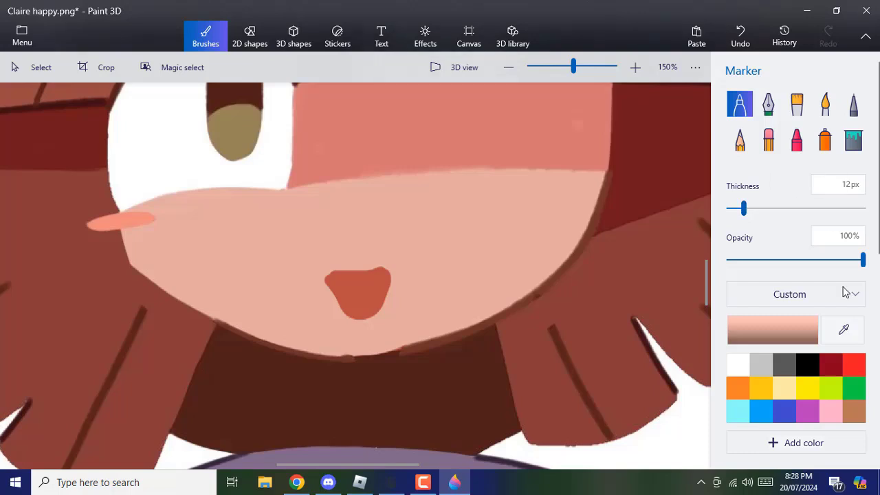
click(843, 329)
click(329, 282)
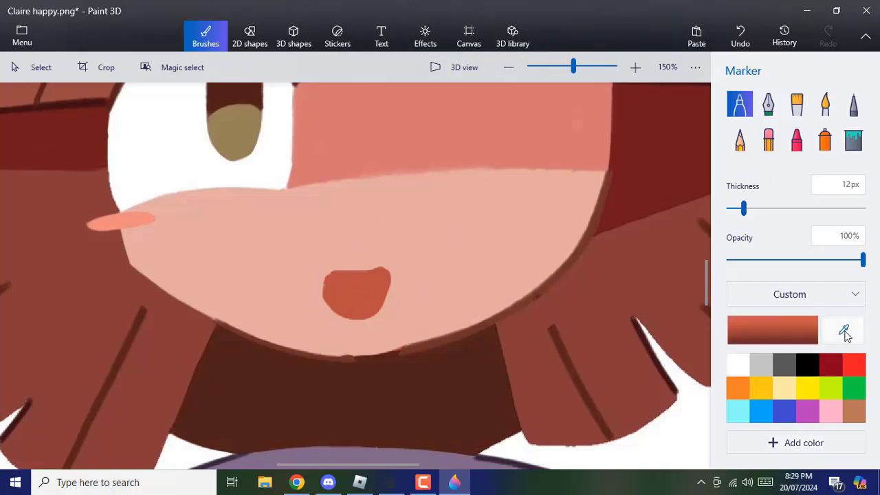
click(737, 364)
mouse_move(332, 284)
mouse_down()
mouse_move(382, 281)
mouse_move(339, 282)
mouse_up()
scroll(456, 295, down, 5)
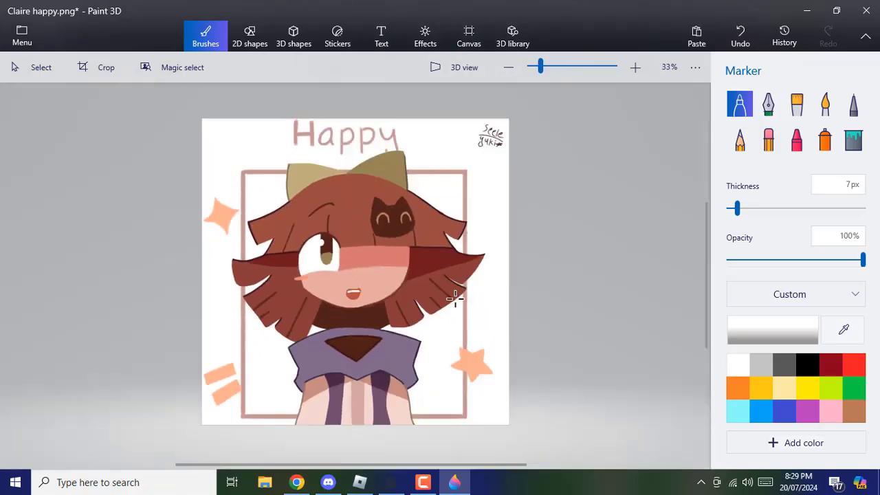
Sample the iris's olive colour and draw a small arch at the bottom of the eye with the 7 px marker.
scroll(308, 210, up, 5)
click(843, 329)
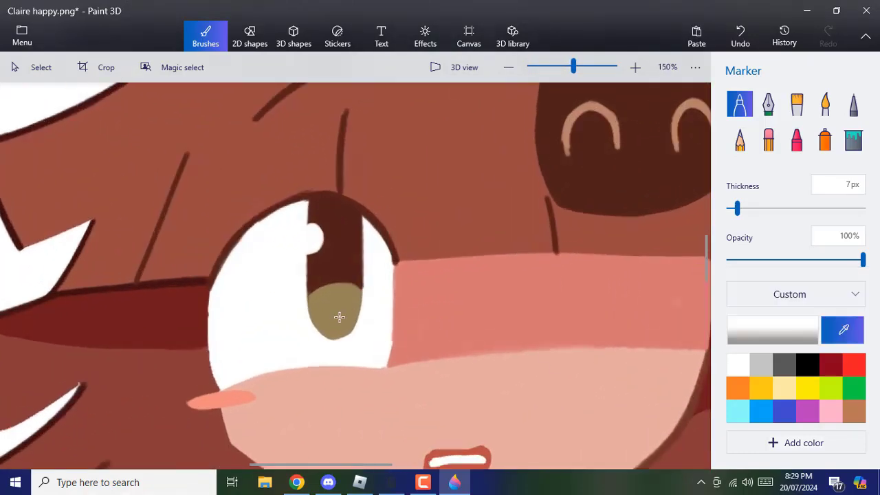
click(339, 315)
scroll(323, 365, up, 3)
mouse_move(313, 377)
mouse_down()
mouse_move(337, 314)
mouse_move(385, 317)
mouse_move(396, 385)
mouse_up()
Sample the pupil's dark brown and outline a longer pupil over the olive arch, joining it to the old pupil.
click(843, 329)
click(348, 210)
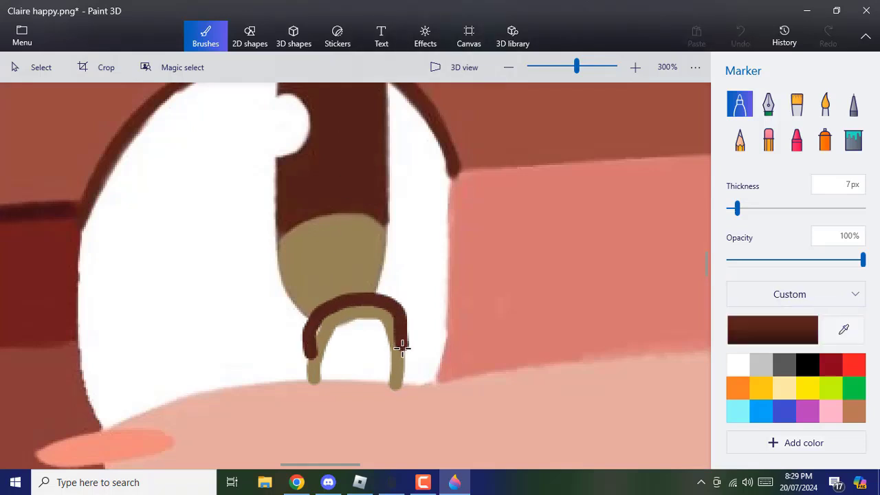
drag(311, 325, 308, 300)
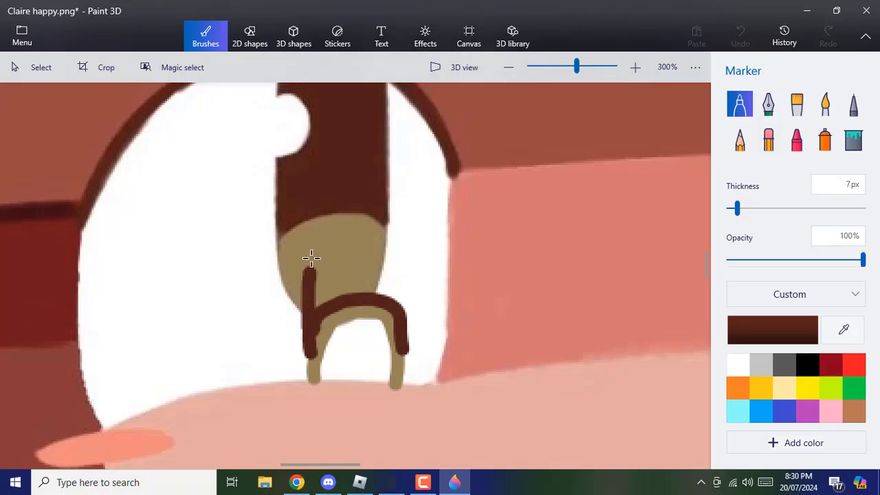
drag(311, 257, 314, 170)
mouse_move(375, 142)
mouse_down()
mouse_move(406, 186)
mouse_move(403, 297)
mouse_up()
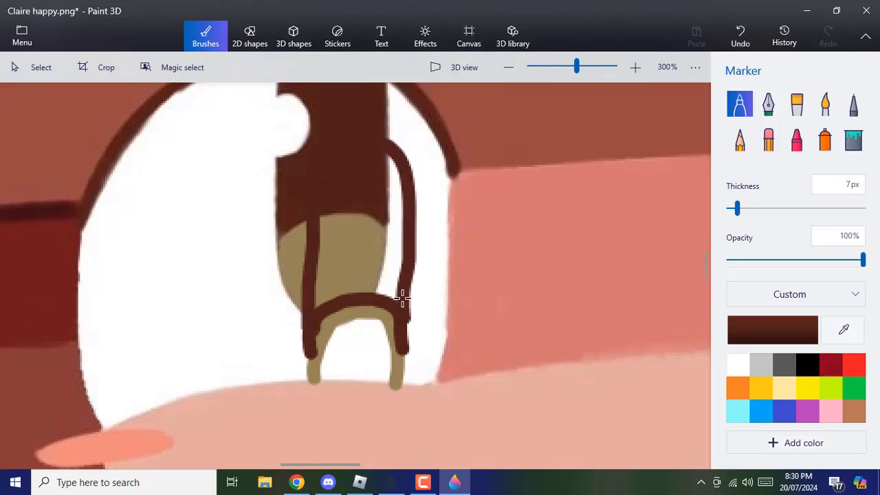
Fill the new pupil outline with dark brown and paint over the thin gap along its right side with the marker.
click(852, 140)
click(364, 237)
click(395, 214)
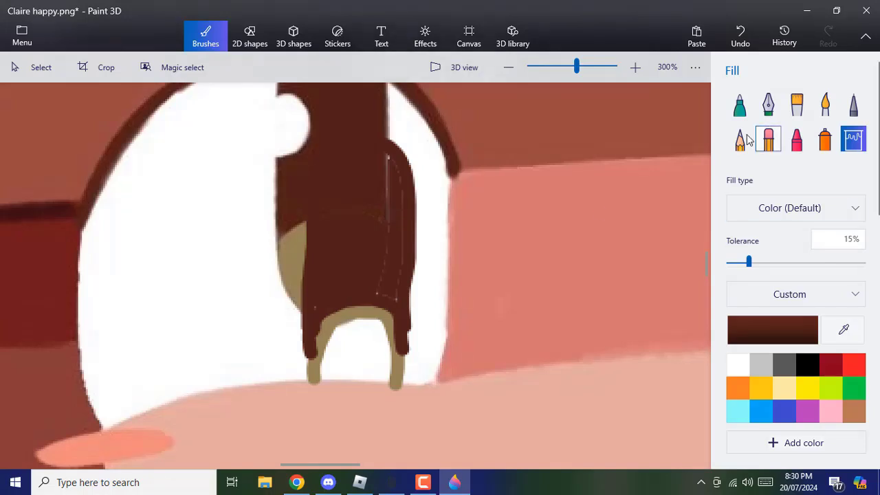
click(740, 105)
drag(390, 157, 389, 215)
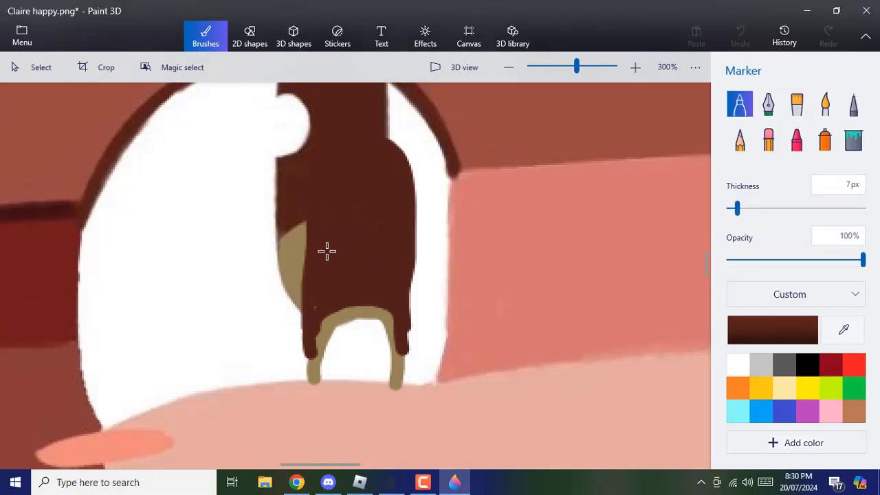
Fill the inside of the arch at the bottom of the eye with the sampled olive colour.
click(853, 139)
click(843, 329)
click(353, 316)
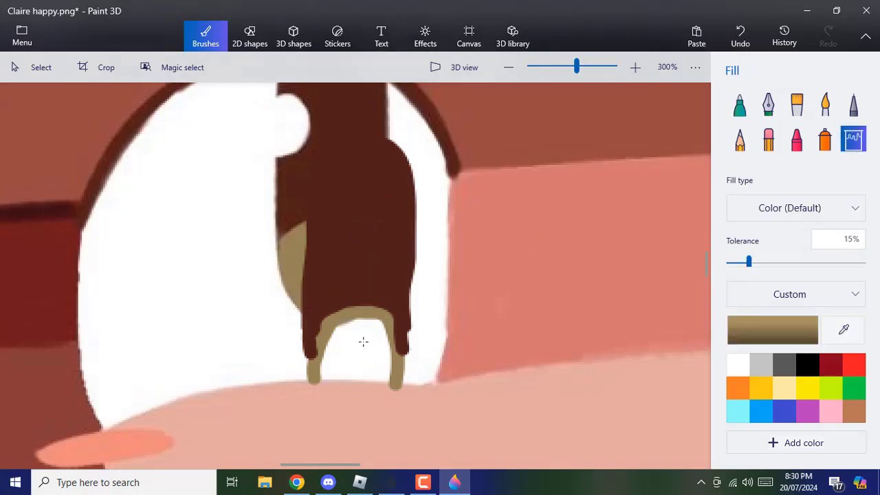
click(361, 342)
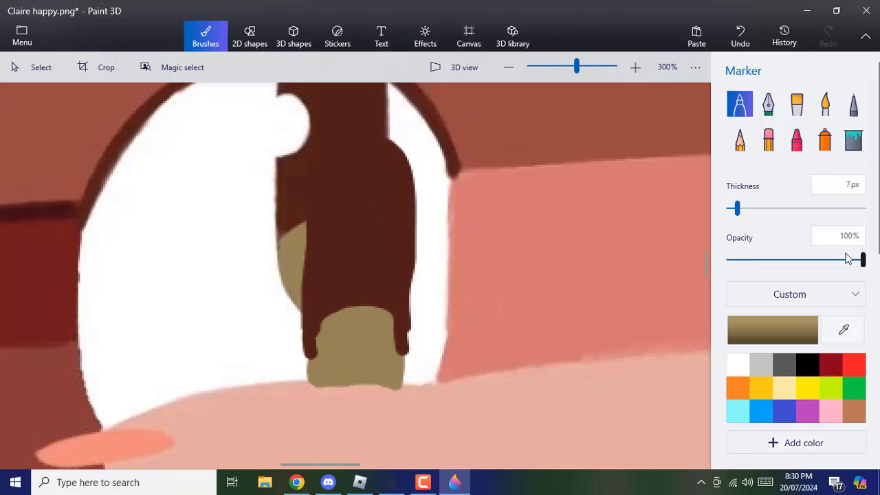
Fill the leftover piece of the old iris with white and repair the pupil's left edge in dark brown.
click(843, 329)
click(224, 278)
click(852, 139)
click(288, 255)
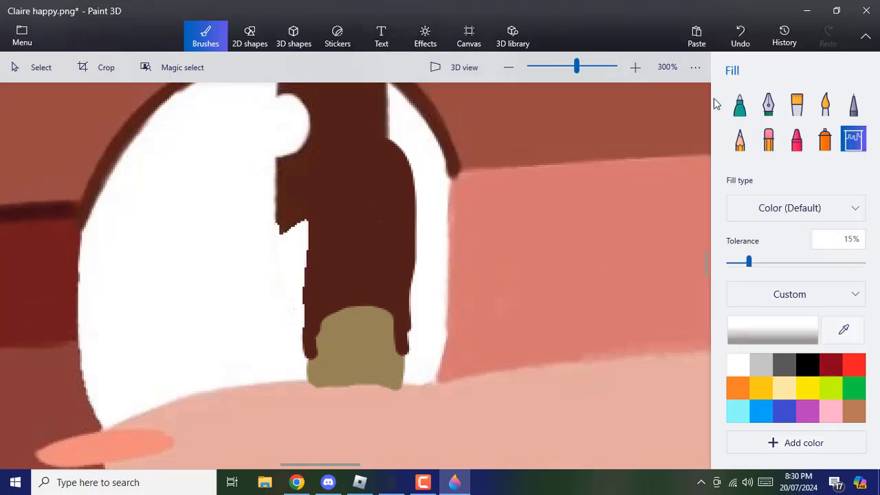
click(843, 329)
click(310, 222)
drag(308, 298, 309, 337)
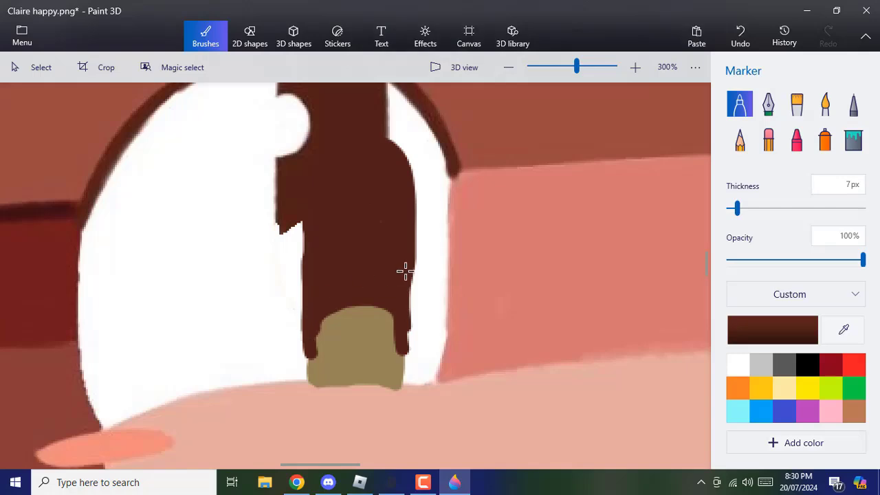
Widen the base of the iris on both sides with the sampled olive colour, covering the pupil's dark brown lower tips.
scroll(402, 328, down, 4)
scroll(334, 186, up, 4)
scroll(424, 250, up, 2)
click(843, 329)
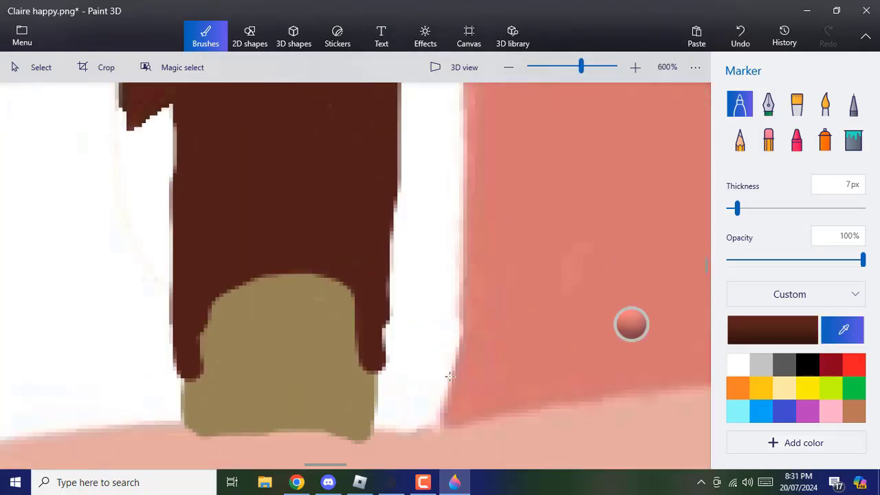
click(371, 376)
drag(372, 377, 371, 436)
drag(183, 385, 183, 392)
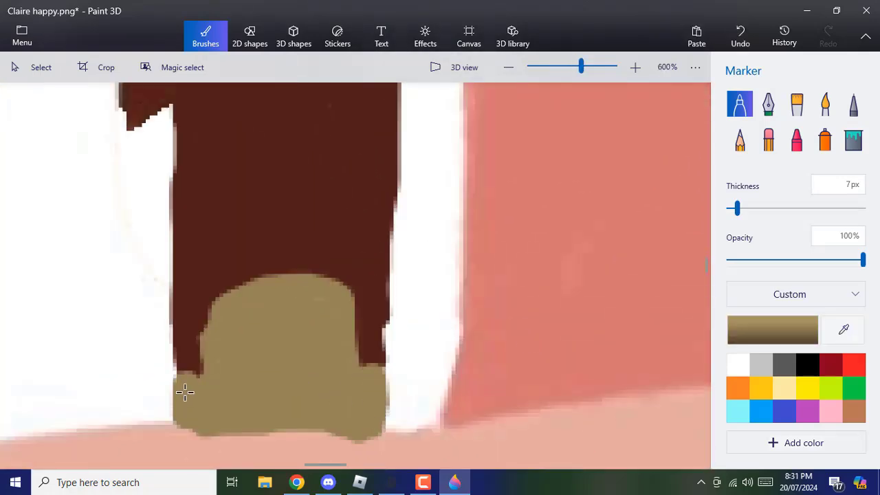
Paint white over the top of the old pupil and its old highlight with the marker at 14 px, leaving a shorter pupil.
scroll(96, 97, down, 4)
scroll(84, 109, up, 3)
click(843, 329)
click(296, 143)
drag(290, 133, 345, 143)
drag(326, 121, 293, 115)
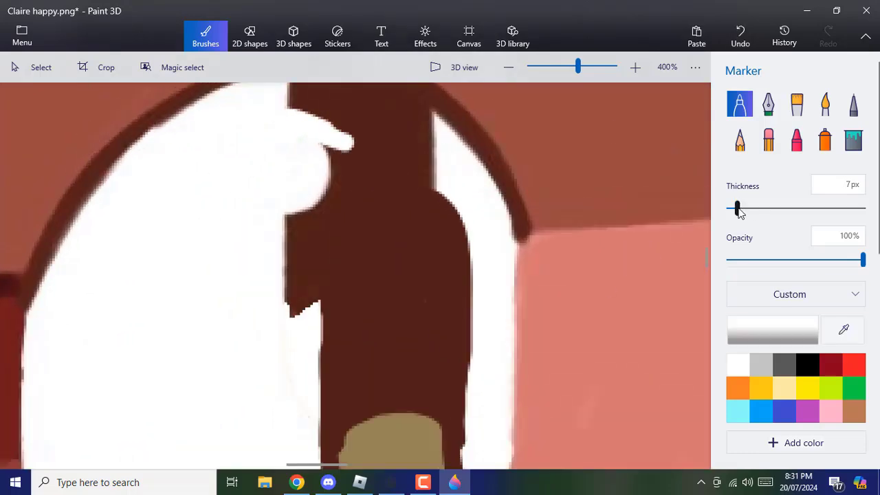
drag(737, 209, 746, 209)
scroll(353, 108, down, 4)
scroll(296, 98, up, 3)
mouse_move(487, 176)
mouse_down()
mouse_move(432, 189)
mouse_move(402, 207)
mouse_move(384, 231)
mouse_move(385, 280)
mouse_move(406, 177)
mouse_move(454, 153)
mouse_move(446, 171)
mouse_move(484, 161)
mouse_move(439, 135)
mouse_move(374, 133)
mouse_move(385, 112)
mouse_move(476, 140)
mouse_up()
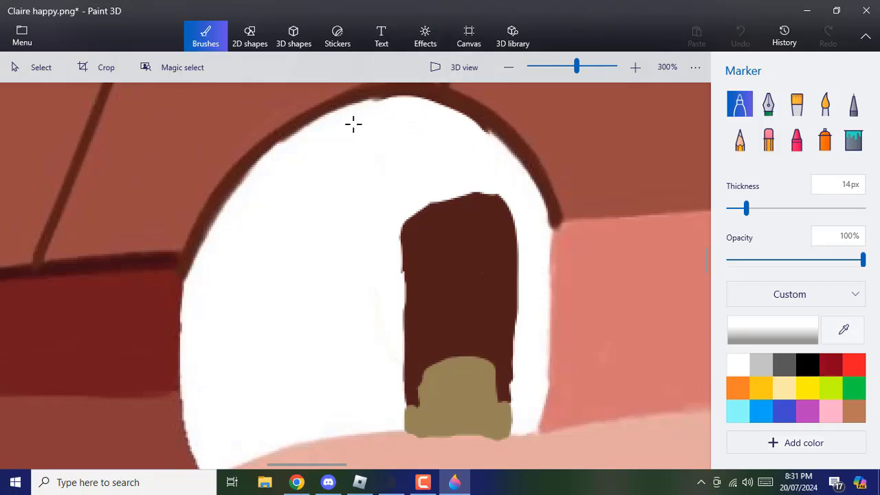
drag(352, 124, 352, 124)
Clean up the outer edges of the pupil with the sampled white, undoing strokes that go wrong.
click(843, 329)
click(408, 298)
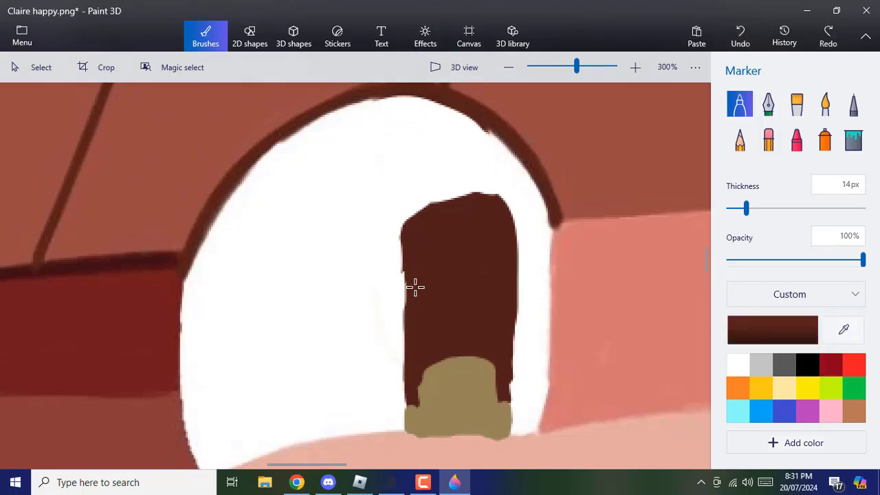
click(843, 329)
click(393, 252)
drag(396, 271, 398, 252)
click(739, 37)
scroll(395, 232, up, 2)
drag(376, 284, 385, 257)
mouse_move(506, 134)
mouse_down()
mouse_move(615, 164)
mouse_move(641, 232)
mouse_move(648, 396)
mouse_move(660, 428)
mouse_up()
scroll(632, 371, down, 3)
scroll(586, 317, up, 1)
Sample the pupil's dark brown and round off its top with the 14 px marker.
click(843, 329)
click(537, 291)
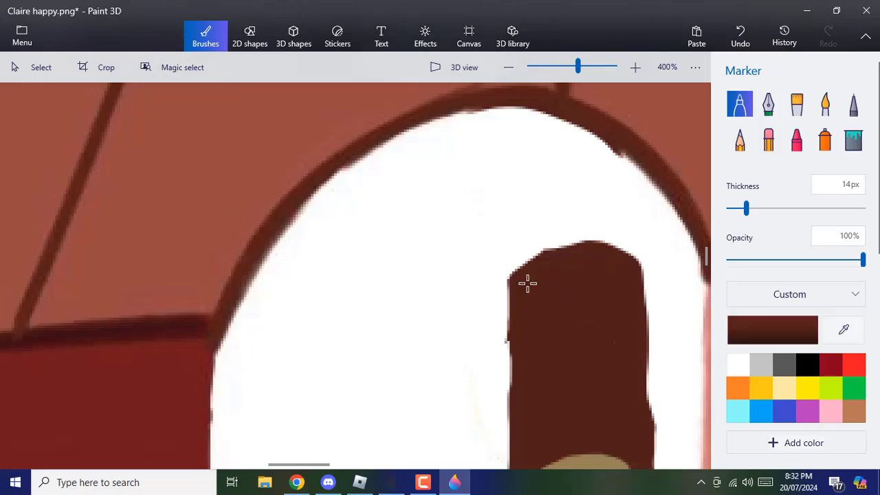
mouse_move(528, 282)
mouse_down()
mouse_move(525, 248)
mouse_move(571, 225)
mouse_move(622, 266)
mouse_up()
scroll(565, 364, down, 4)
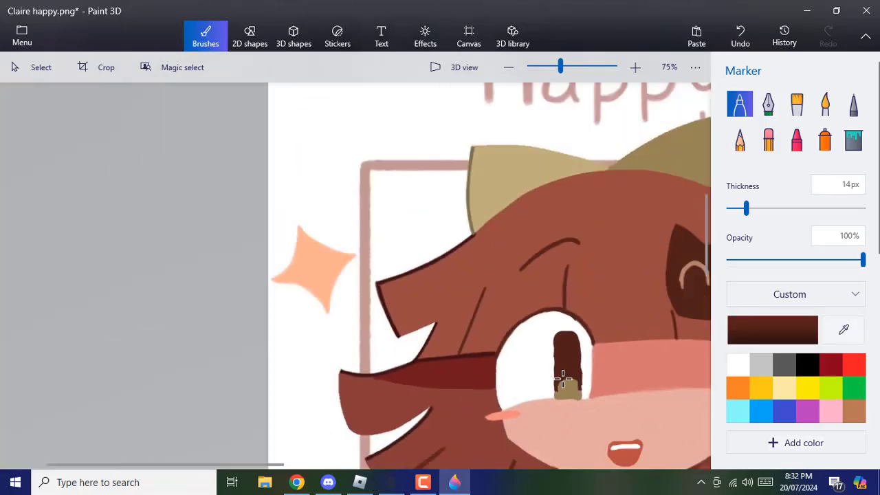
Sample white, set the marker thickness to 50 px and dab one round highlight onto the pupil's lower left edge.
scroll(583, 360, up, 4)
click(843, 329)
click(612, 254)
drag(747, 209, 795, 214)
click(435, 286)
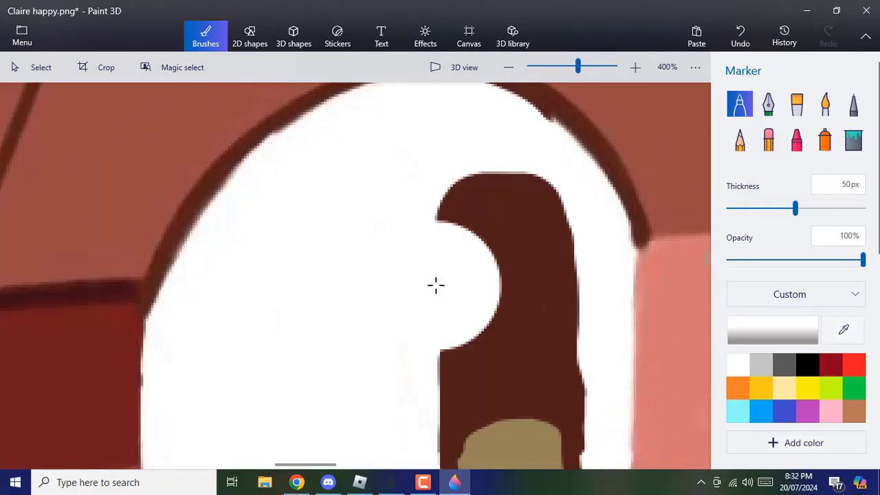
scroll(450, 313, down, 6)
scroll(412, 323, up, 2)
key(ctrl+z)
scroll(338, 236, up, 3)
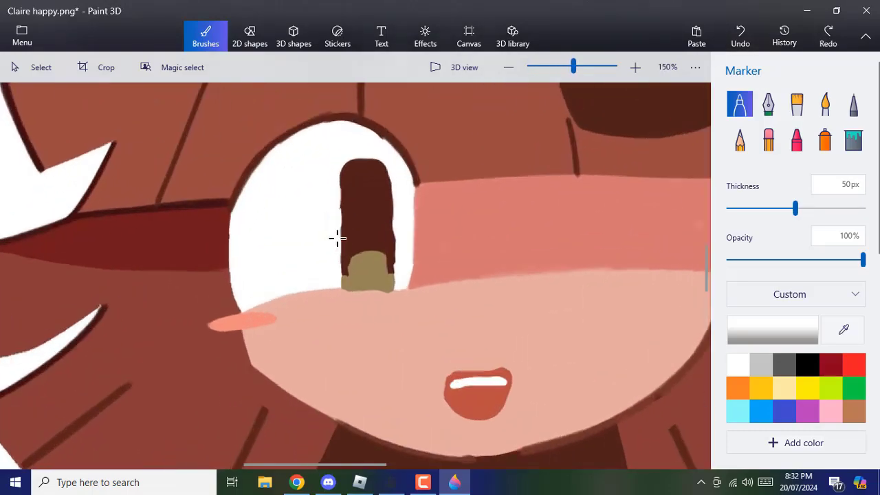
scroll(367, 271, down, 2)
scroll(497, 208, down, 2)
scroll(371, 328, up, 2)
scroll(371, 329, up, 1)
click(346, 295)
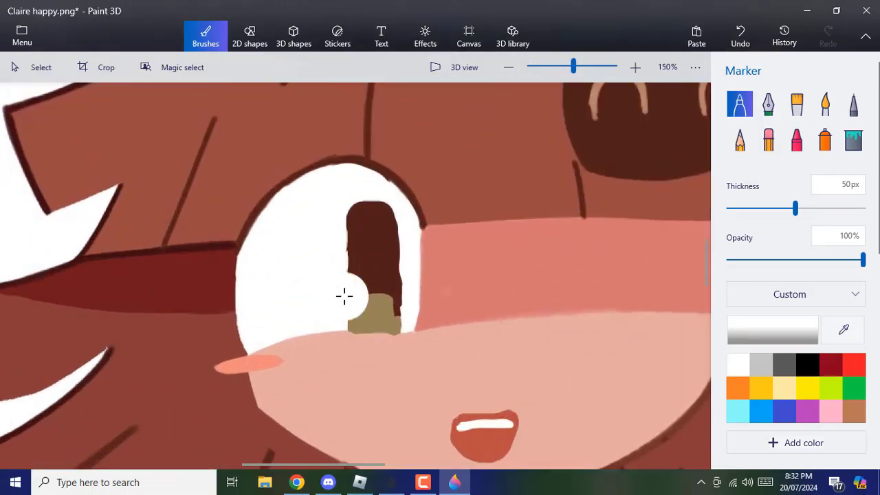
scroll(444, 237, down, 4)
Set the white marker to 6 px and draw the second eye's lower line along the right part of the shaded band's bottom edge.
scroll(385, 281, up, 6)
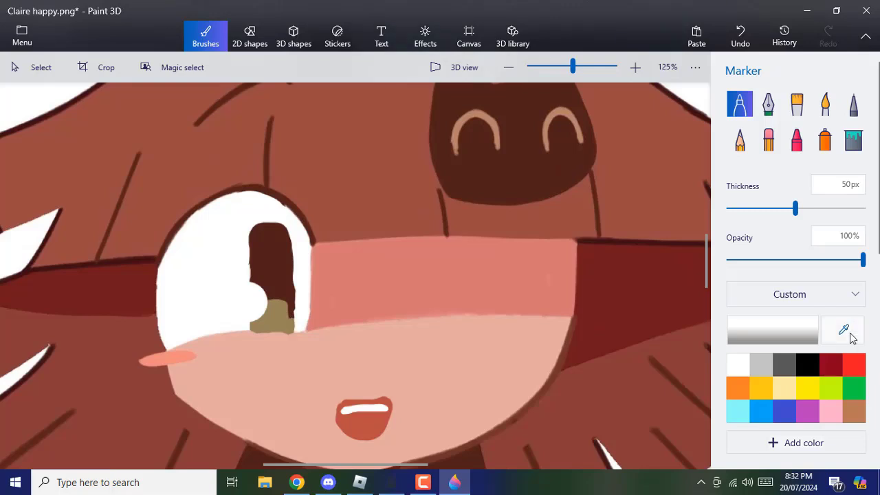
click(844, 331)
click(197, 296)
scroll(575, 323, up, 3)
click(561, 310)
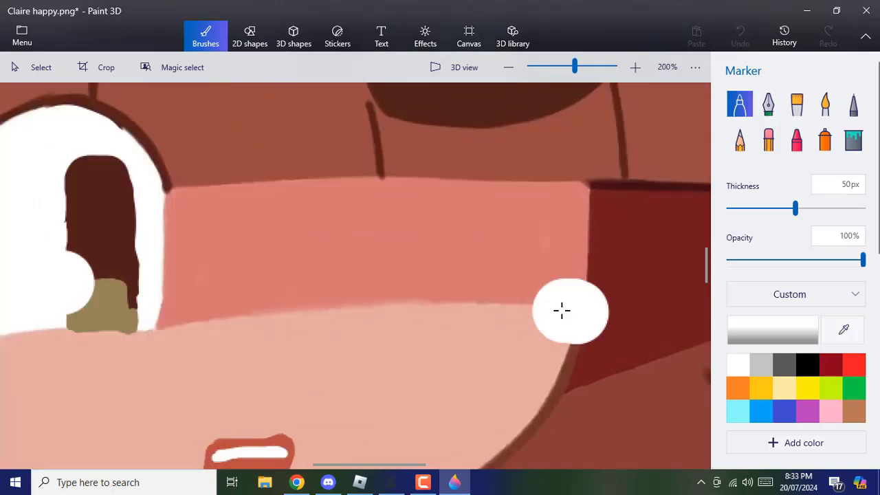
key(ctrl+z)
drag(795, 208, 736, 208)
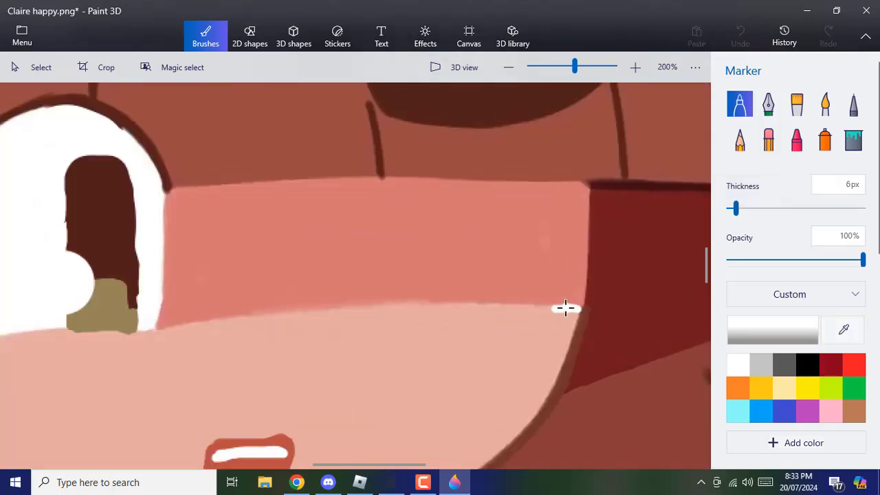
drag(565, 308, 336, 313)
scroll(336, 312, down, 3)
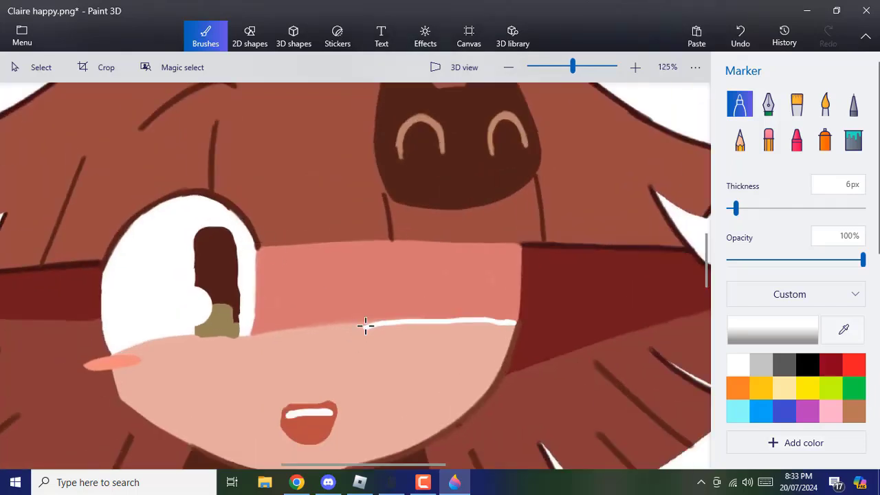
Draw the second eye's two white side lines from the ends of its lower line up to the cat hair clip.
click(752, 48)
drag(364, 325, 360, 273)
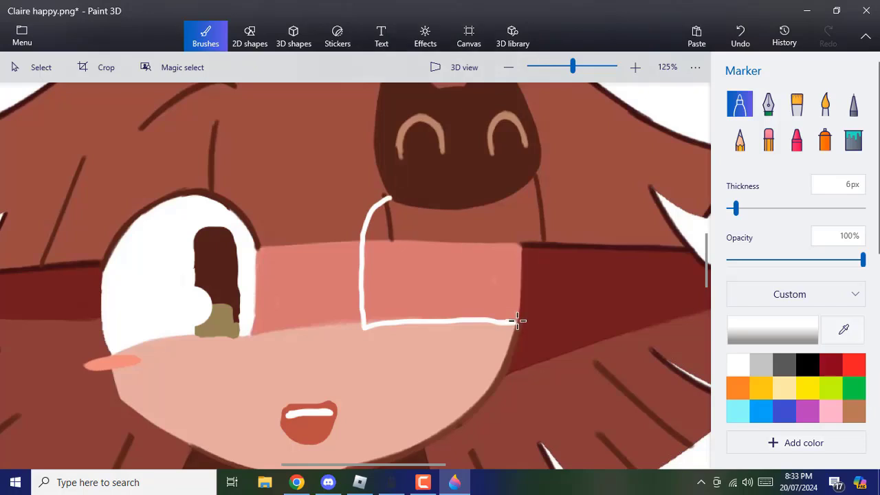
drag(517, 321, 519, 271)
key(ctrl+z)
drag(515, 321, 521, 242)
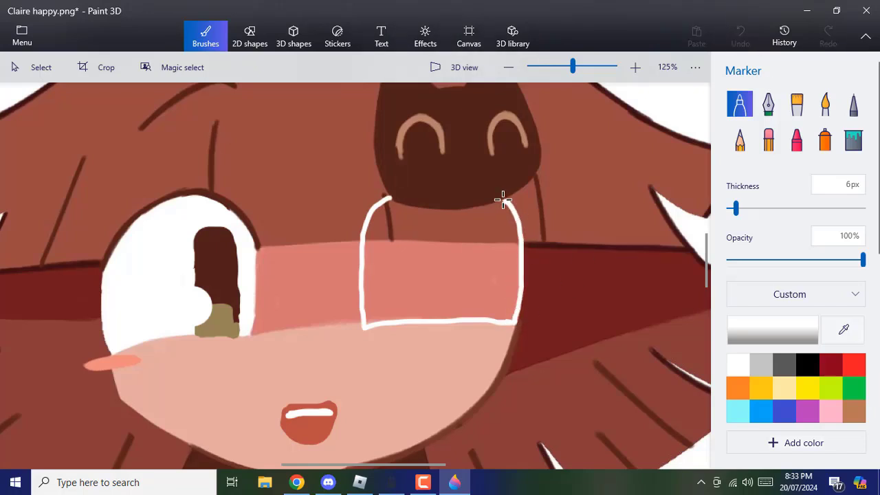
Sample the first eye's dark brown outline and draw short 6 px lid lines along both upper sides of the second eye.
click(850, 340)
click(252, 230)
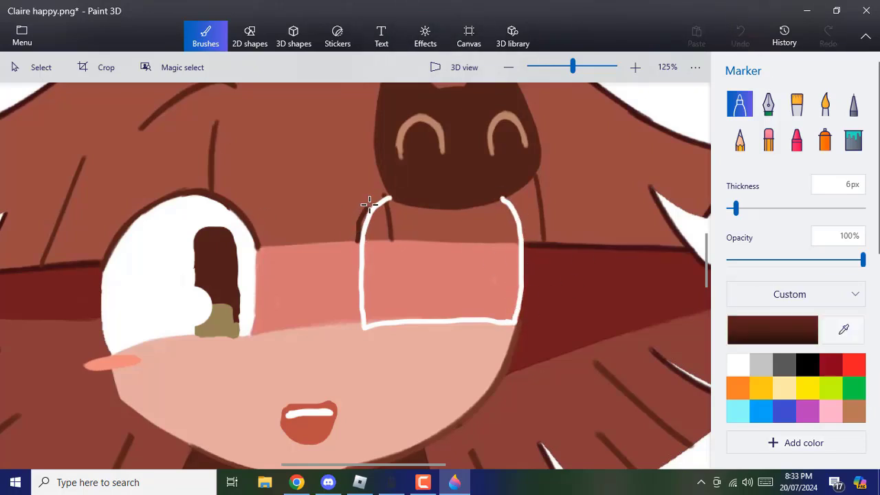
scroll(388, 193, up, 5)
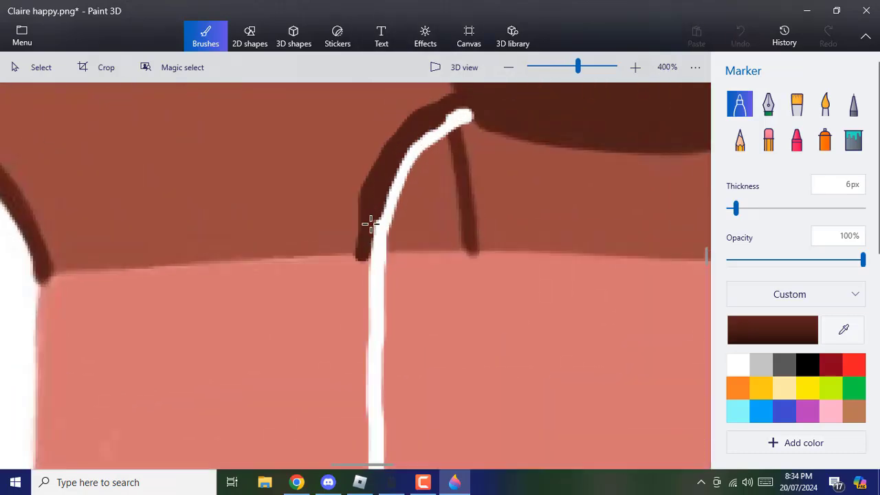
scroll(369, 227, down, 8)
scroll(520, 234, up, 4)
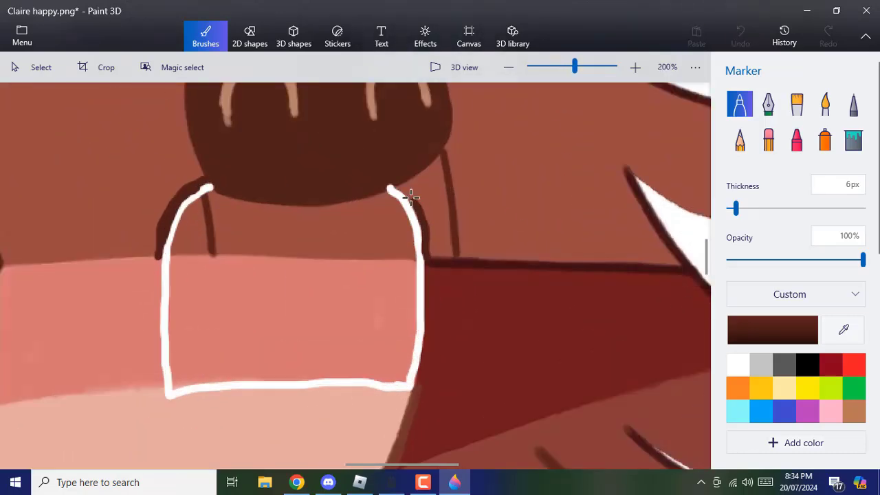
drag(410, 197, 410, 198)
scroll(411, 288, down, 7)
scroll(406, 199, up, 4)
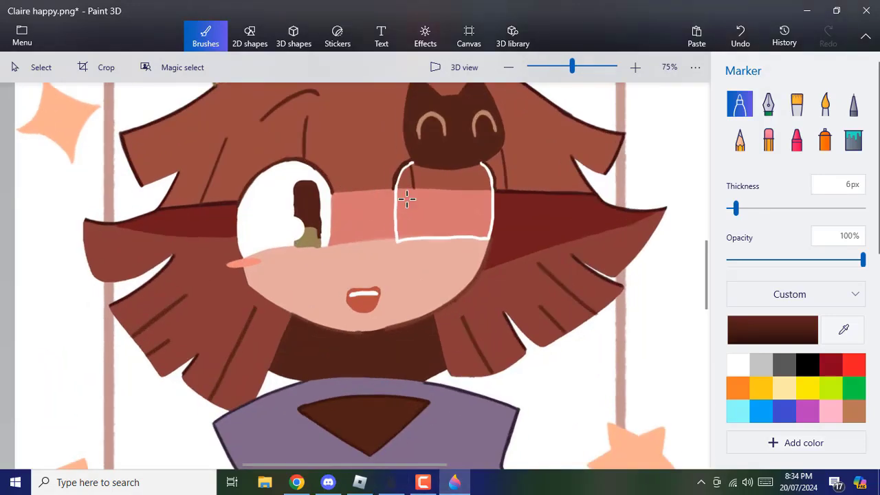
Sample white from the first eye and fill the inside of the second eye's outline with it.
scroll(407, 199, up, 1)
click(843, 329)
click(235, 234)
click(852, 138)
click(429, 187)
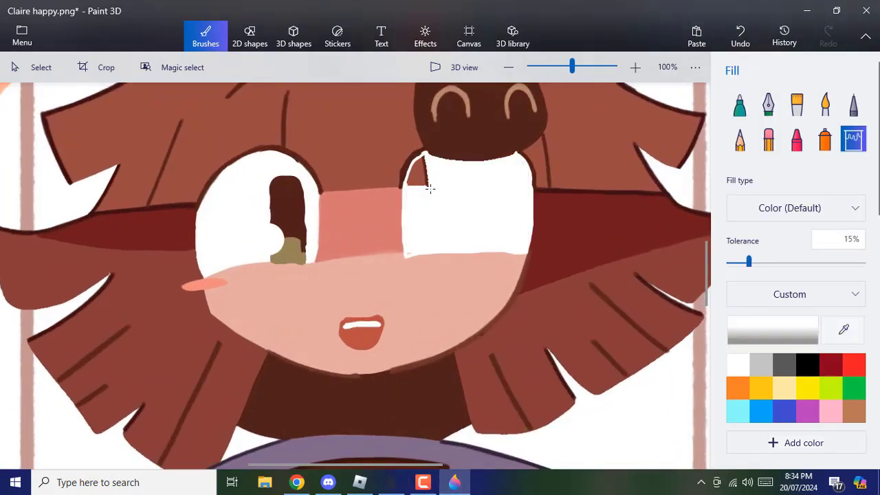
Sample the first pupil's olive and outline a small arch at the second eye's lower left with the 6 px marker.
scroll(426, 171, up, 1)
click(843, 329)
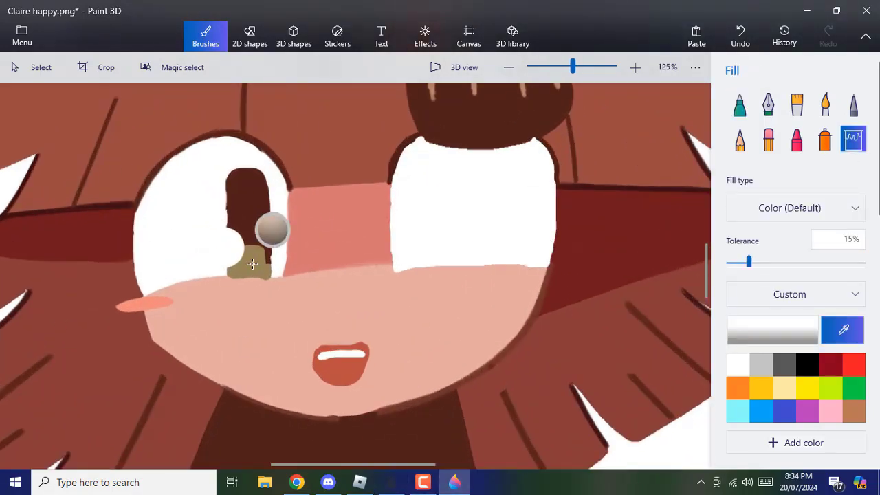
click(255, 259)
scroll(431, 267, up, 3)
click(740, 104)
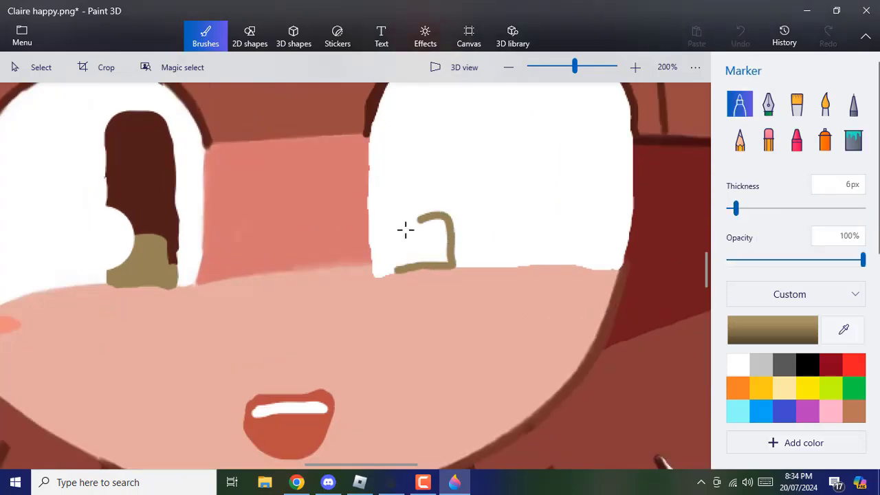
key(ctrl+z)
drag(398, 270, 412, 268)
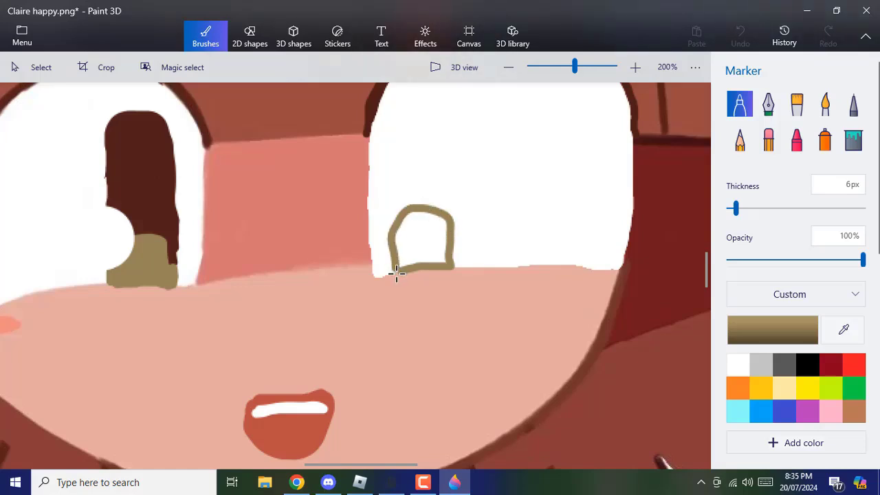
drag(397, 275, 396, 276)
Sample the skin colour and paint over the olive tip sticking out below the second eye.
click(842, 329)
click(399, 303)
scroll(400, 302, up, 3)
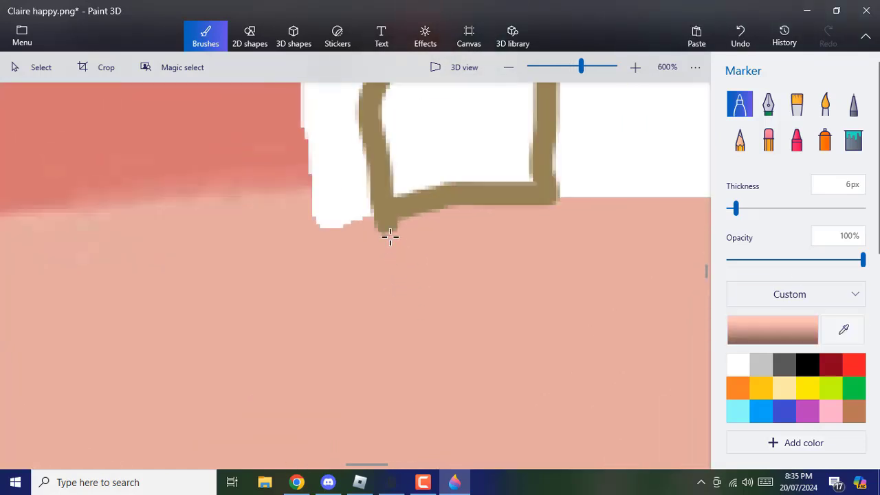
drag(387, 234, 404, 228)
scroll(414, 344, down, 3)
scroll(442, 157, up, 1)
Sample the olive and fill the small arch in the second eye with it.
click(842, 329)
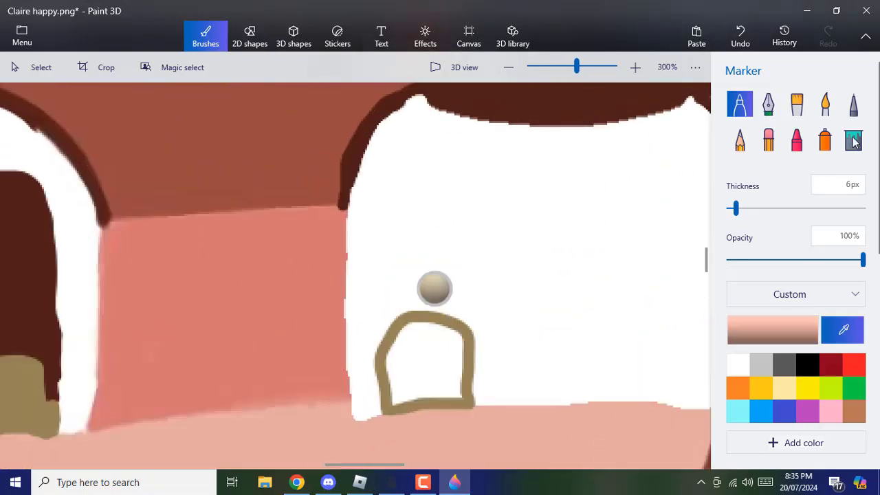
click(434, 317)
click(852, 139)
click(434, 357)
Sample the first pupil's dark brown, outline a tall rounded pupil above the olive arch, fill it and cover the seams.
click(838, 333)
click(17, 275)
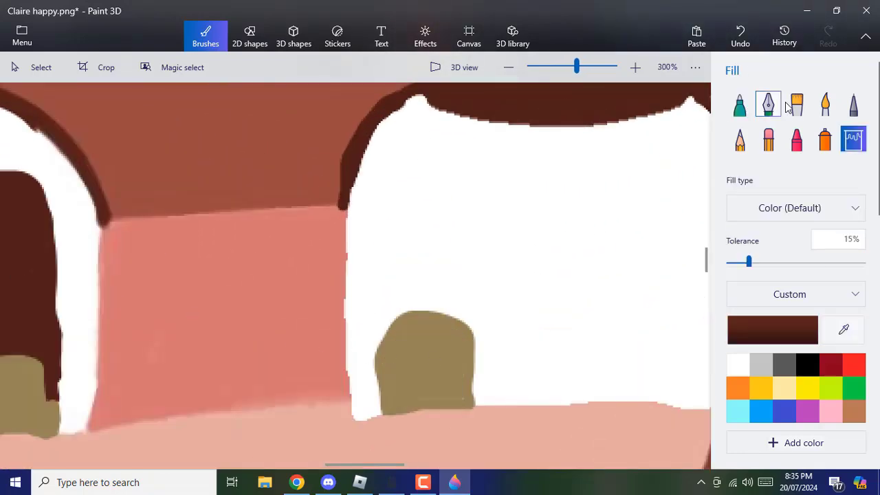
click(740, 104)
mouse_move(376, 338)
mouse_down()
mouse_move(385, 193)
mouse_move(447, 180)
mouse_move(463, 213)
mouse_move(470, 368)
mouse_up()
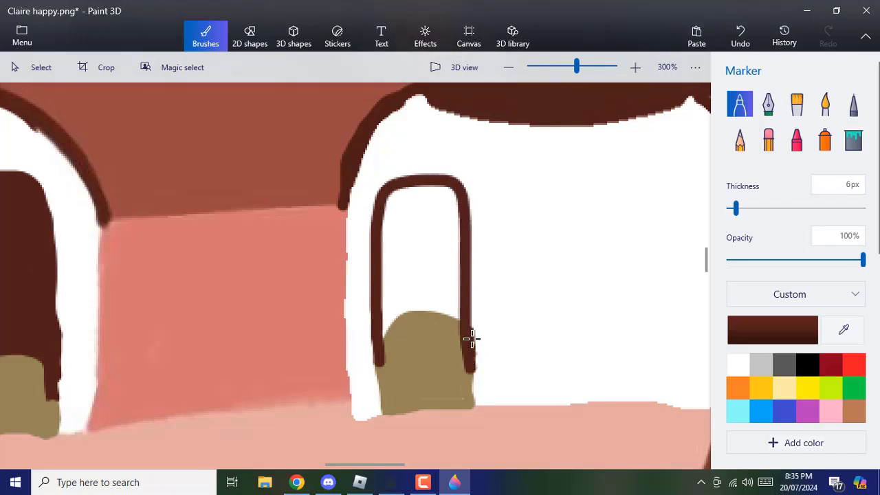
click(853, 138)
click(435, 234)
click(739, 105)
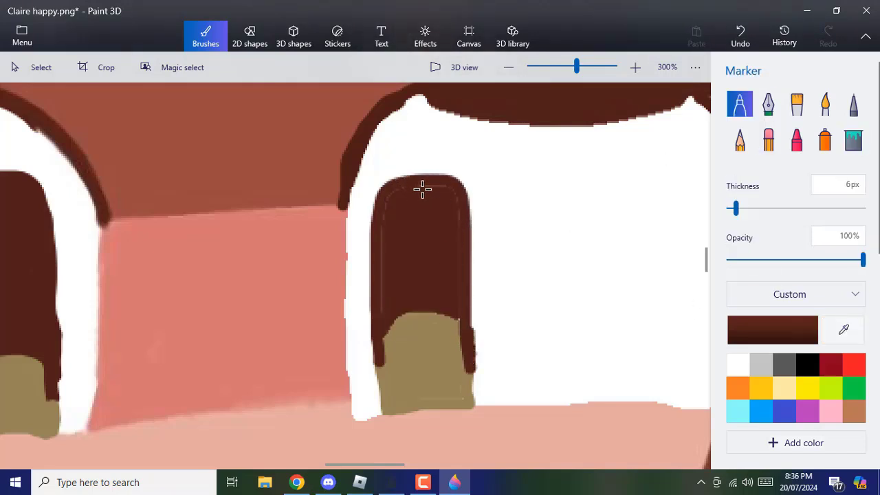
mouse_move(422, 187)
mouse_down()
mouse_move(443, 188)
mouse_move(459, 244)
mouse_up()
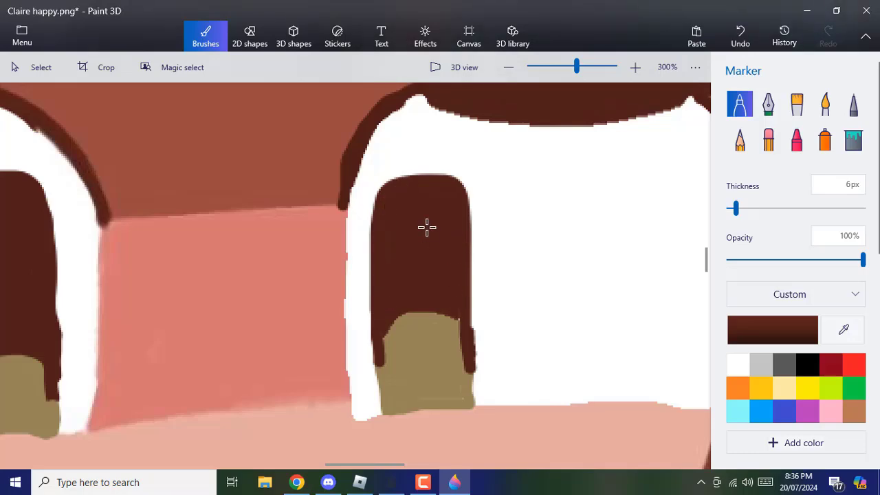
Sample white, set the marker thickness to 50 px and dab a round highlight onto the second pupil's lower right edge.
click(843, 329)
click(532, 261)
drag(736, 208, 795, 208)
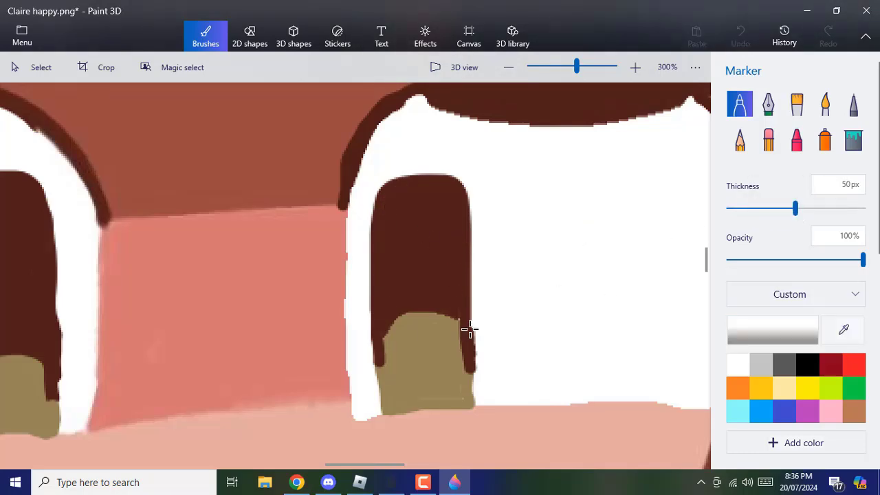
scroll(469, 330, down, 8)
scroll(329, 359, up, 3)
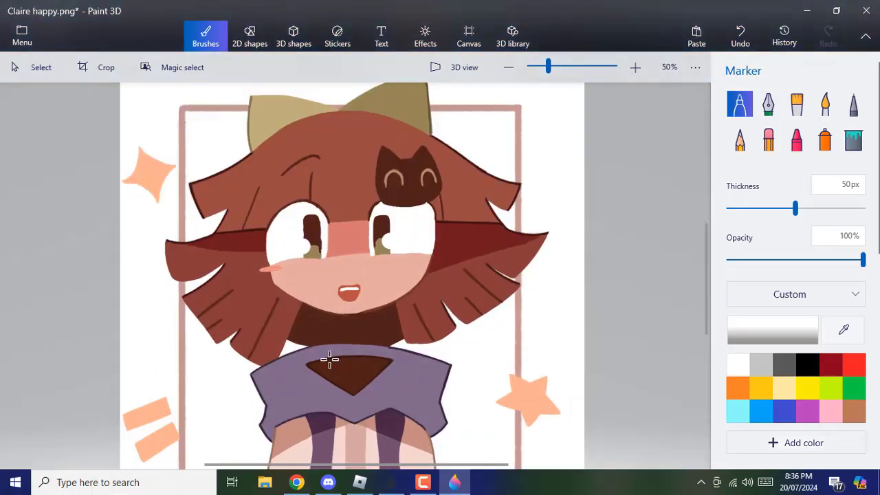
scroll(329, 359, down, 3)
scroll(453, 354, up, 3)
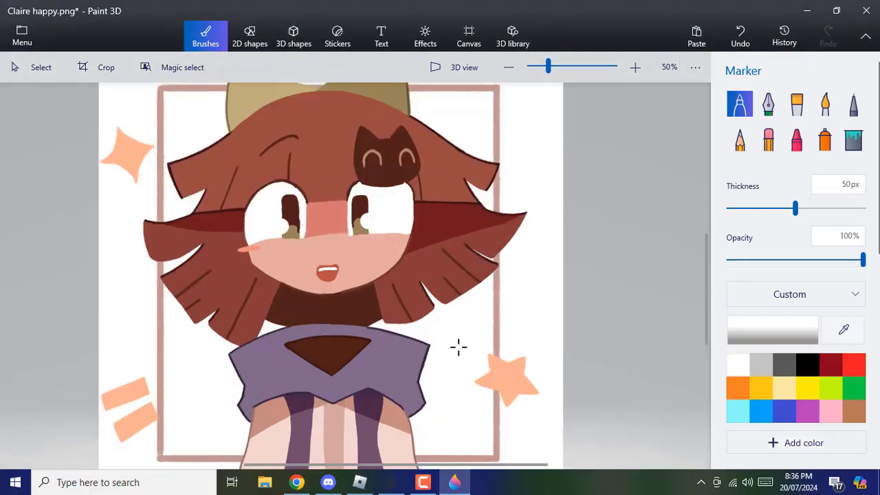
Sample the blush colour, set the marker to 16 px and draw a short blush line at the second eye's lower outer corner.
click(843, 329)
click(254, 231)
scroll(439, 206, up, 4)
drag(795, 208, 749, 208)
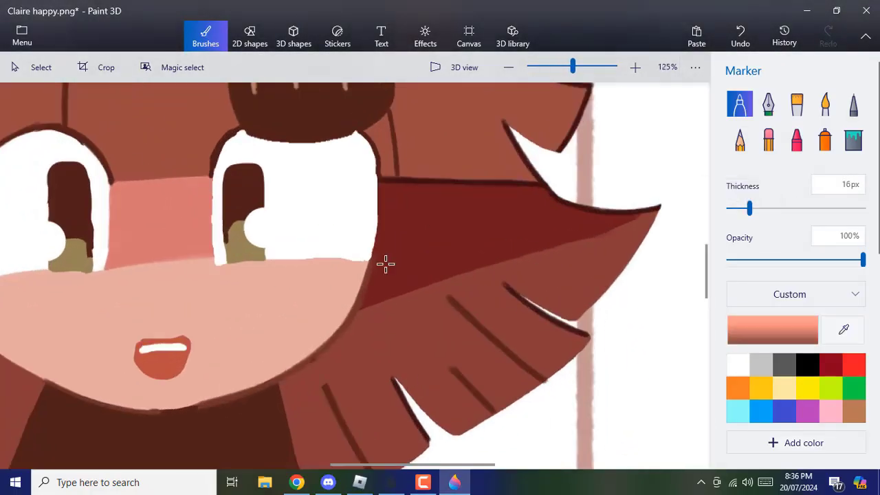
scroll(385, 263, up, 1)
drag(348, 269, 381, 270)
scroll(338, 309, down, 5)
scroll(325, 364, down, 3)
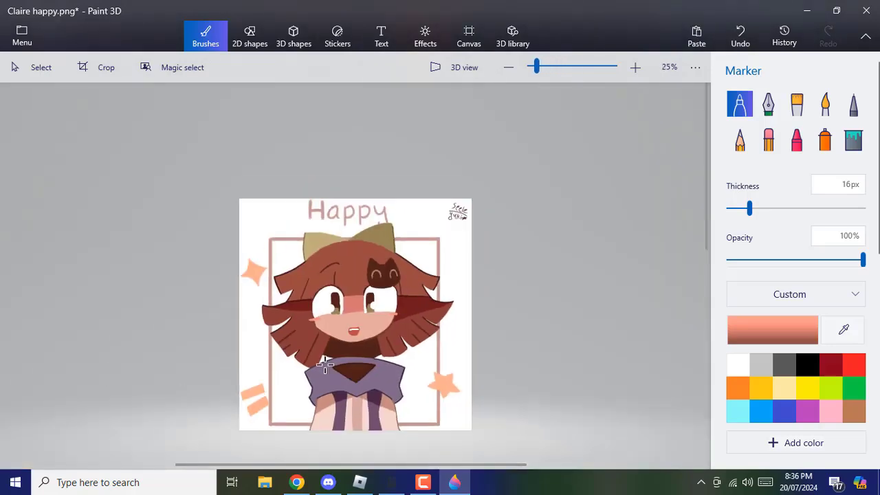
scroll(330, 370, up, 1)
scroll(340, 374, up, 1)
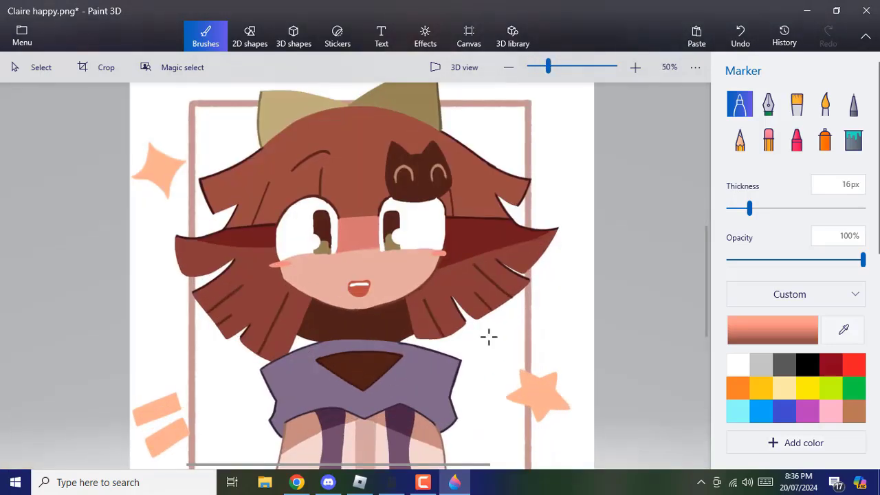
Paint a large solid orange blob over the character's chest with the marker at 100 px.
click(738, 388)
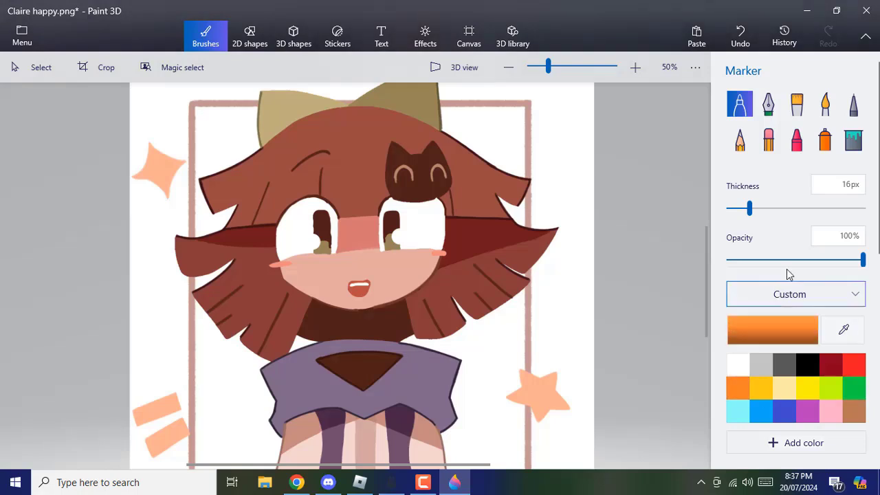
drag(749, 209, 861, 209)
mouse_move(360, 331)
mouse_down()
mouse_move(321, 353)
mouse_move(349, 406)
mouse_move(420, 373)
mouse_move(367, 334)
mouse_move(349, 373)
mouse_up()
Draw a dark red arc above the orange shape with the marker at 13 px.
scroll(349, 373, up, 4)
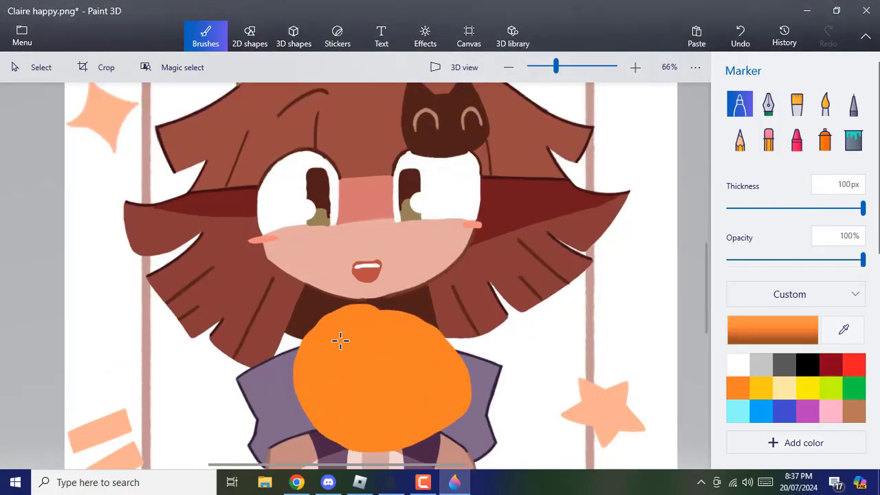
click(830, 363)
drag(862, 208, 741, 210)
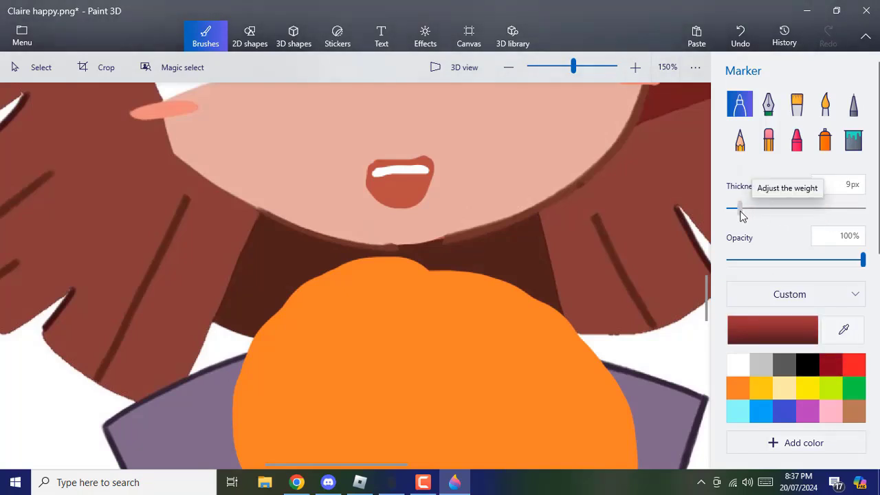
mouse_move(247, 348)
mouse_down()
mouse_move(279, 278)
mouse_move(315, 252)
mouse_move(394, 241)
mouse_move(521, 263)
mouse_move(570, 327)
mouse_up()
Try to fill the dark area around the arc above the orange shape with dark red.
click(853, 140)
click(524, 236)
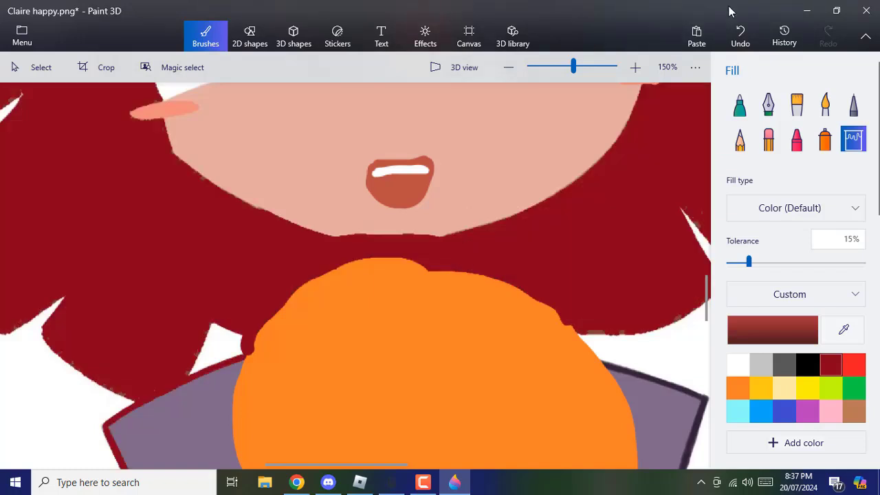
click(740, 36)
Draw a wavy green outline all around the orange shape and the red arc with the 13 px marker.
click(739, 104)
drag(233, 377, 234, 377)
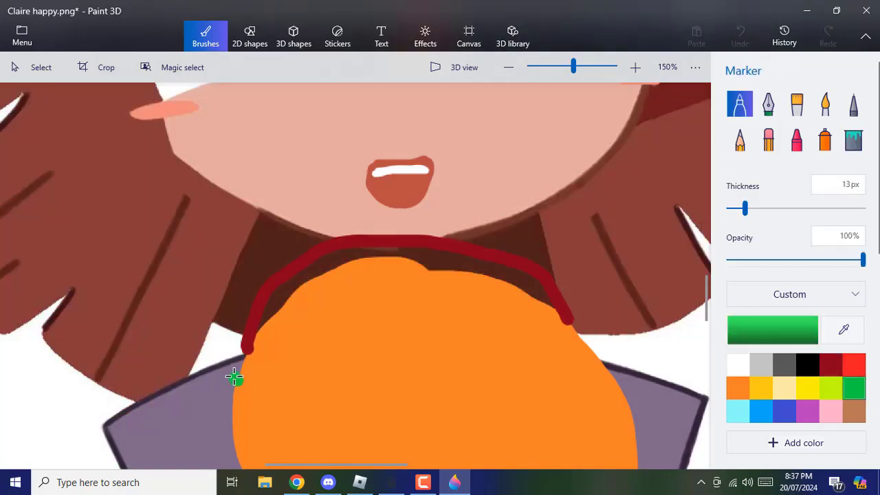
mouse_move(220, 318)
mouse_down()
mouse_move(242, 268)
mouse_move(332, 212)
mouse_move(482, 220)
mouse_move(566, 263)
mouse_move(595, 294)
mouse_move(600, 329)
mouse_up()
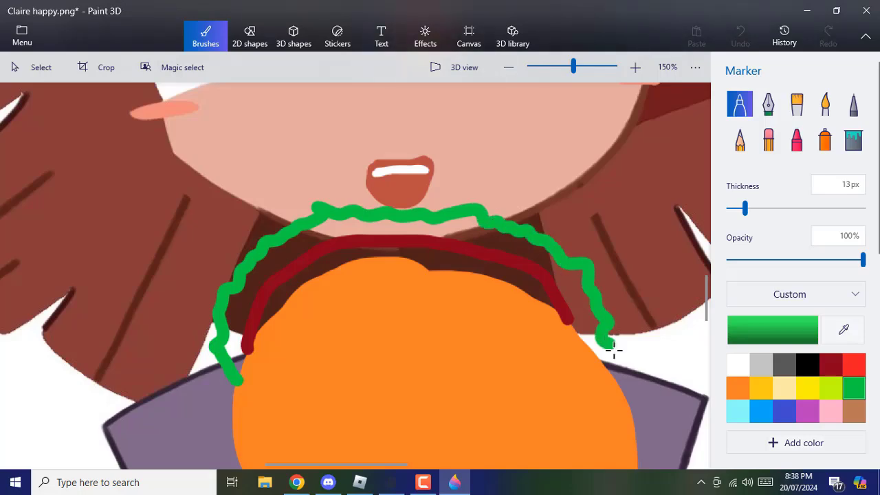
drag(615, 371, 614, 374)
scroll(255, 416, down, 5)
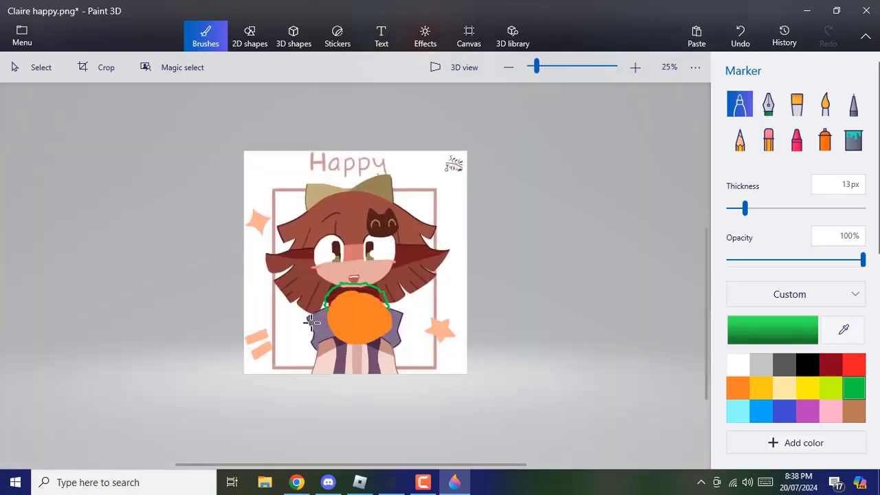
scroll(289, 271, up, 4)
mouse_move(284, 334)
mouse_down()
mouse_move(329, 410)
mouse_move(401, 433)
mouse_move(454, 429)
mouse_move(544, 390)
mouse_up()
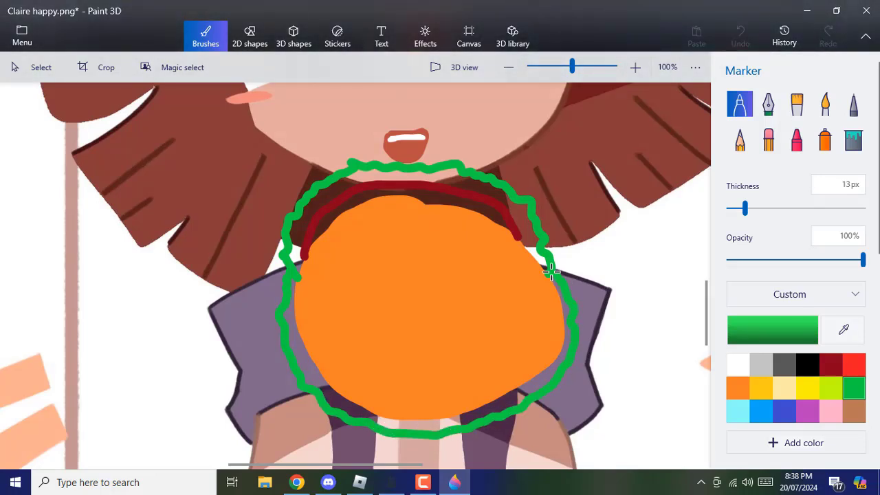
drag(551, 272, 548, 274)
Paint the gap between the dark red arc and the orange shape solid dark red with the 13 px marker.
scroll(304, 210, up, 3)
click(832, 365)
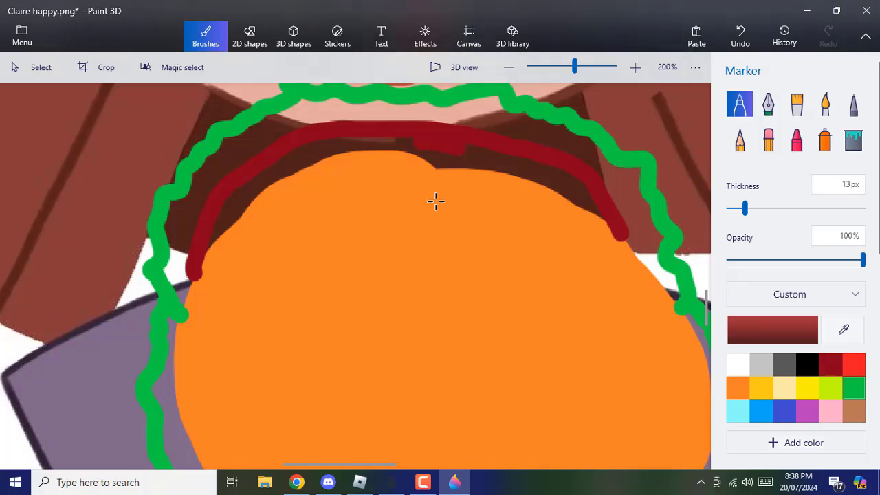
mouse_move(500, 163)
mouse_down()
mouse_move(350, 151)
mouse_move(215, 233)
mouse_up()
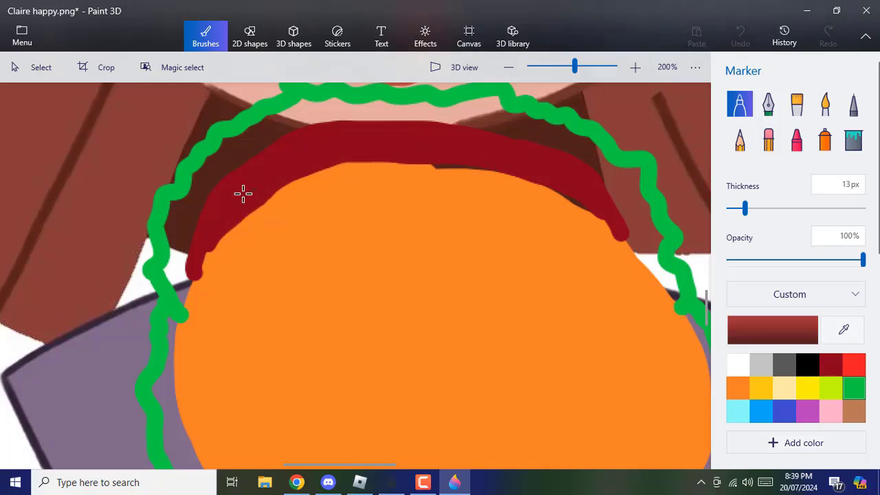
drag(427, 168, 481, 167)
mouse_move(415, 164)
mouse_down()
mouse_move(318, 167)
mouse_move(199, 267)
mouse_up()
scroll(247, 226, down, 2)
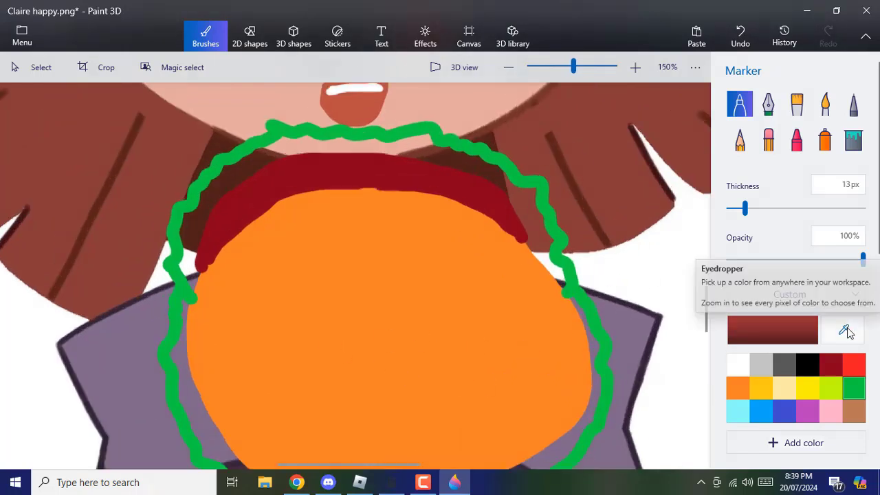
Pick the outline's green and fill the gaps between the wavy outline and the dark red arc with it.
click(843, 331)
click(557, 238)
click(547, 260)
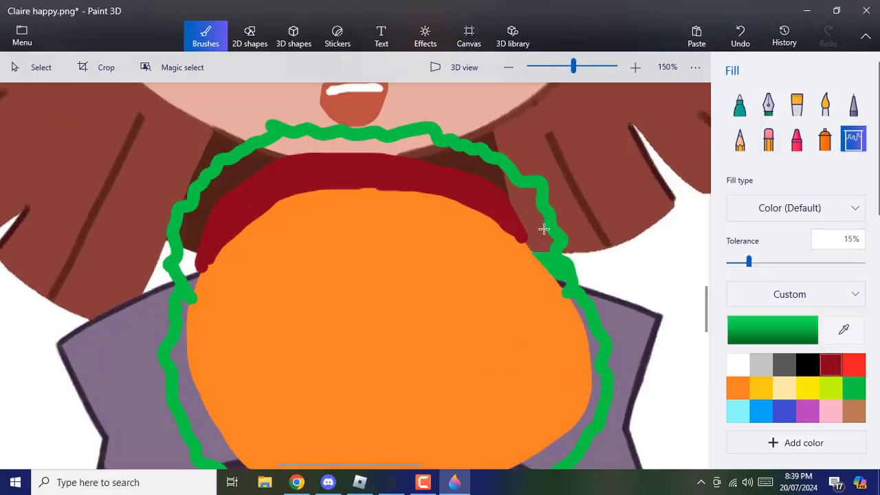
click(543, 229)
click(483, 170)
click(350, 144)
click(250, 160)
click(740, 36)
Fill the gaps between the green outline and the sides and underside of the orange shape with green.
click(189, 278)
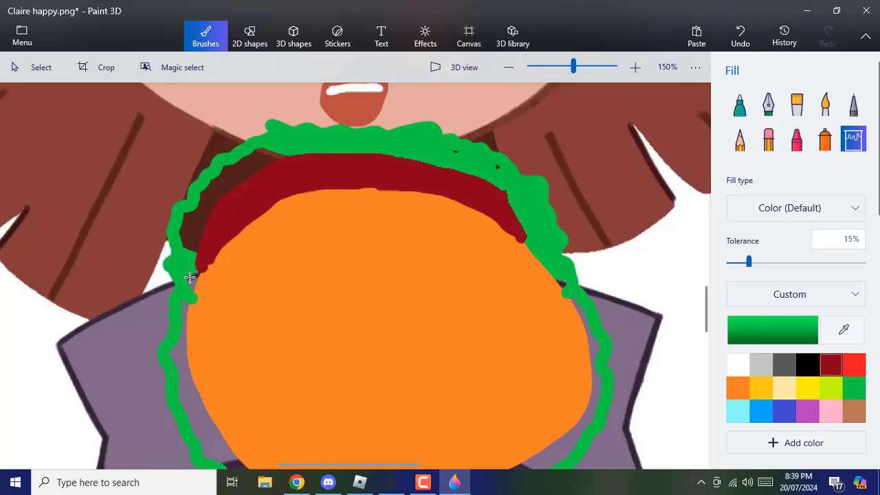
scroll(206, 352, up, 5)
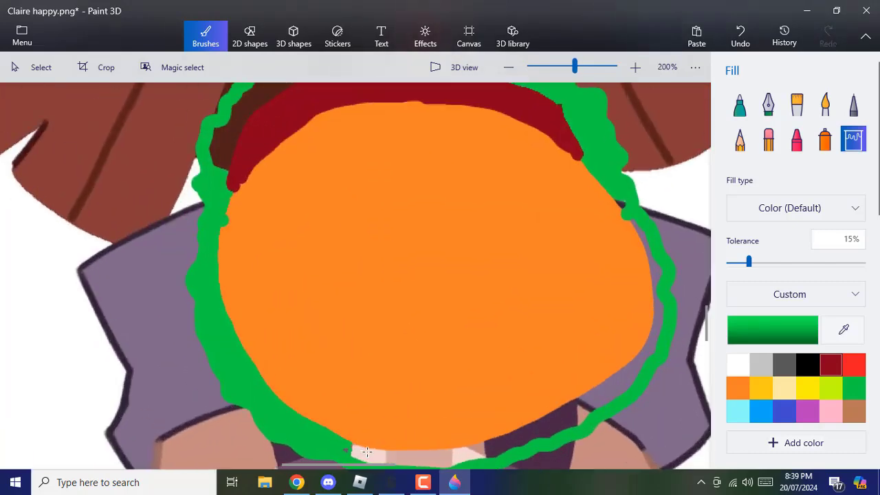
scroll(446, 380, down, 5)
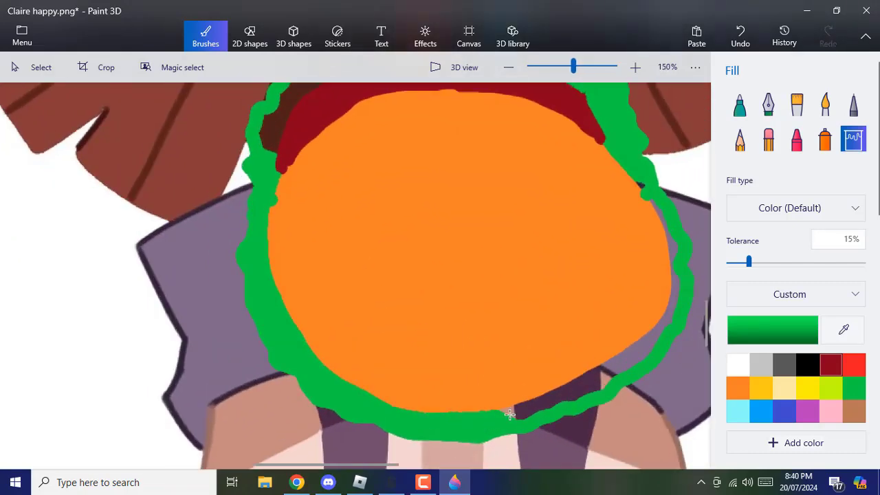
scroll(412, 288, down, 3)
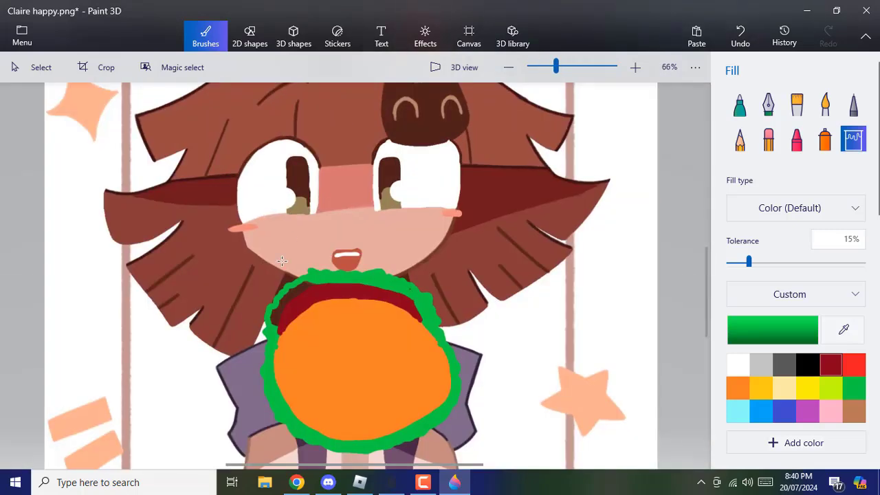
Paint the remaining dark gap at the red arc's upper left green with the 13 px marker.
scroll(277, 319, up, 6)
click(740, 104)
mouse_move(379, 251)
mouse_down()
mouse_move(277, 359)
mouse_move(288, 406)
mouse_move(314, 324)
mouse_move(480, 215)
mouse_move(436, 246)
mouse_up()
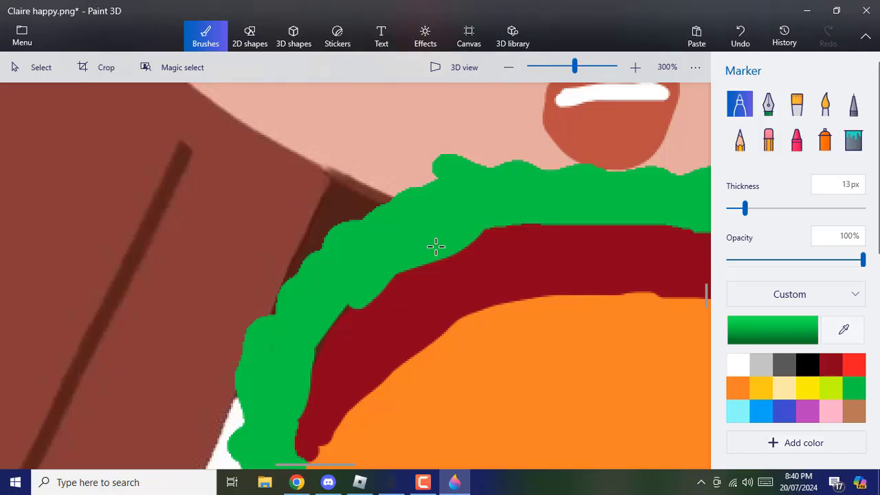
Mix a darker shade of dark red, try a 13 px marker stroke at the arc's left end and undo it.
scroll(373, 284, down, 4)
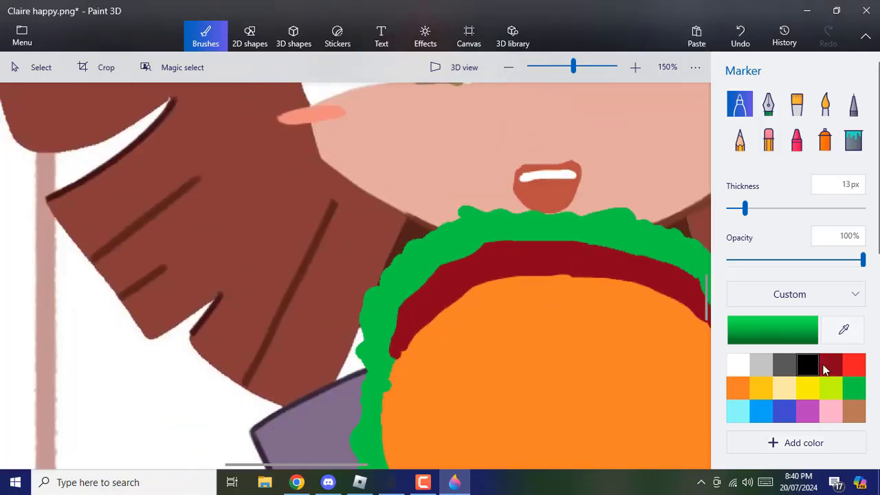
click(831, 364)
click(773, 330)
click(486, 236)
click(394, 373)
scroll(394, 373, up, 4)
drag(399, 346, 384, 334)
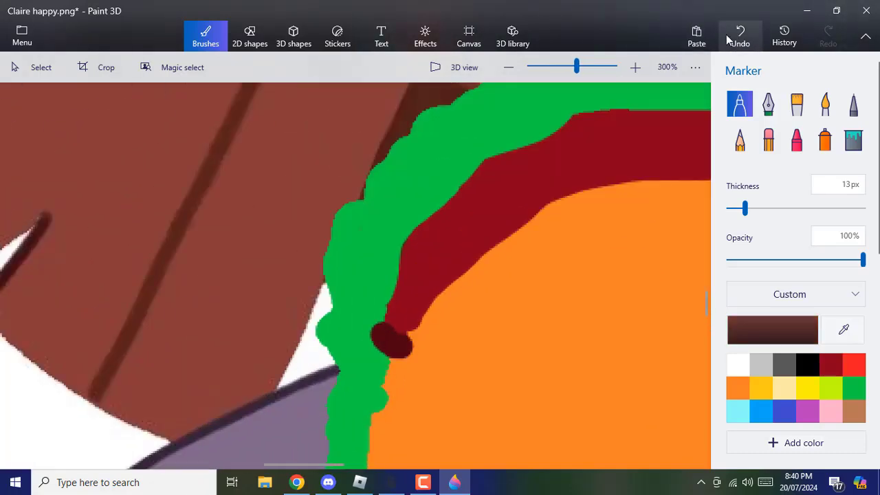
click(729, 40)
Outline the outer edge of the dark red arc in the darker red with the marker at 5 px.
drag(744, 208, 733, 208)
drag(400, 348, 385, 320)
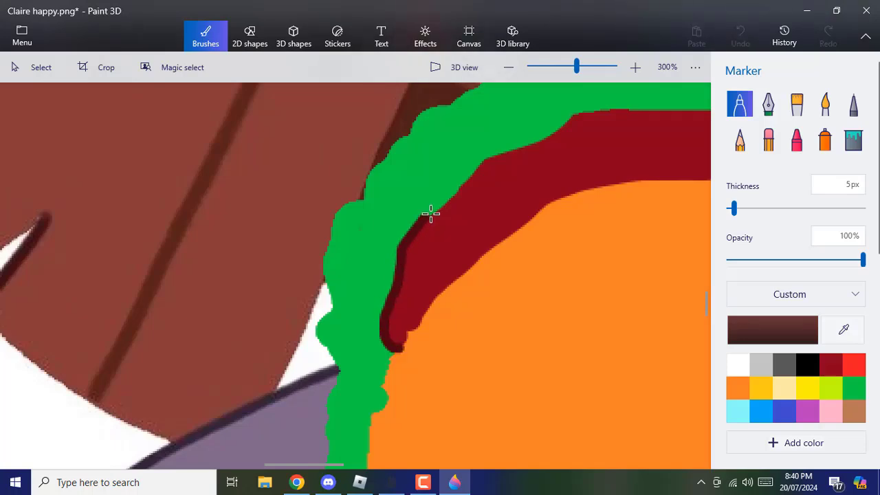
mouse_move(478, 167)
mouse_down()
mouse_move(545, 134)
mouse_move(659, 106)
mouse_move(708, 105)
mouse_up()
scroll(625, 200, down, 8)
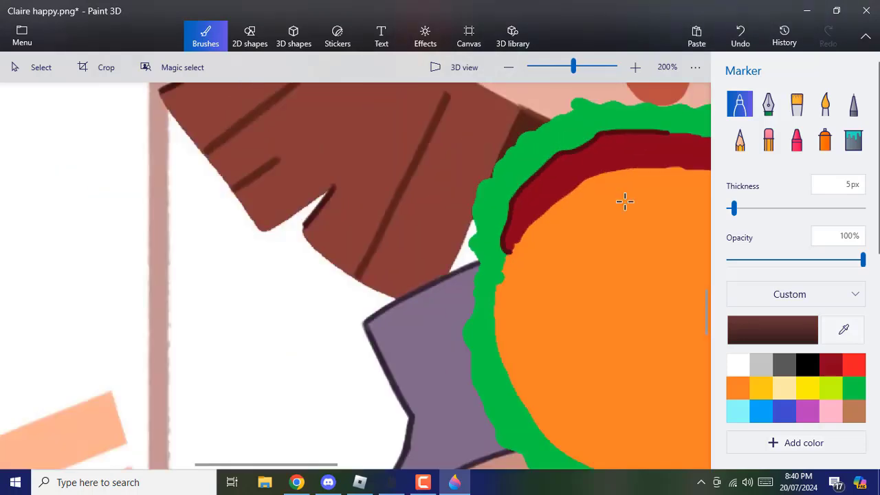
scroll(383, 190, up, 8)
mouse_move(365, 186)
mouse_down()
mouse_move(459, 193)
mouse_move(622, 240)
mouse_move(662, 275)
mouse_move(667, 303)
mouse_up()
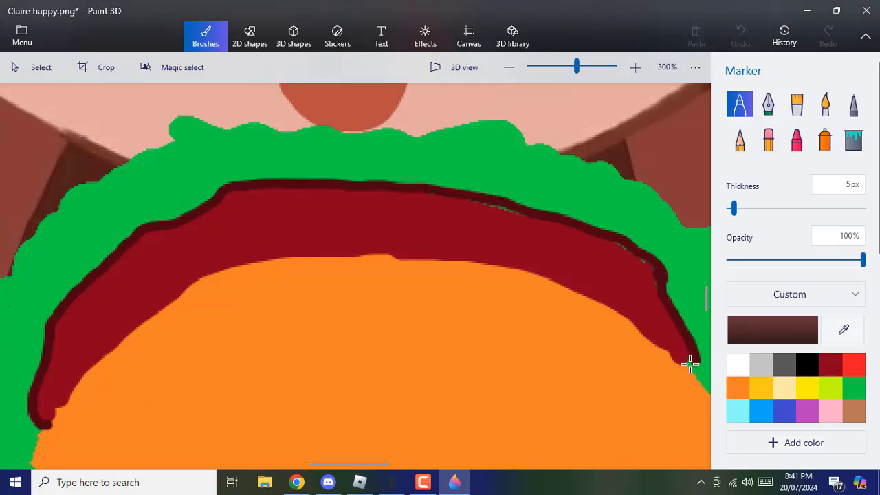
drag(486, 203, 515, 212)
Pick the orange, darken it to brown and start outlining the orange shape's left edge below the red arc.
scroll(508, 261, down, 3)
scroll(473, 380, up, 1)
click(843, 329)
click(677, 337)
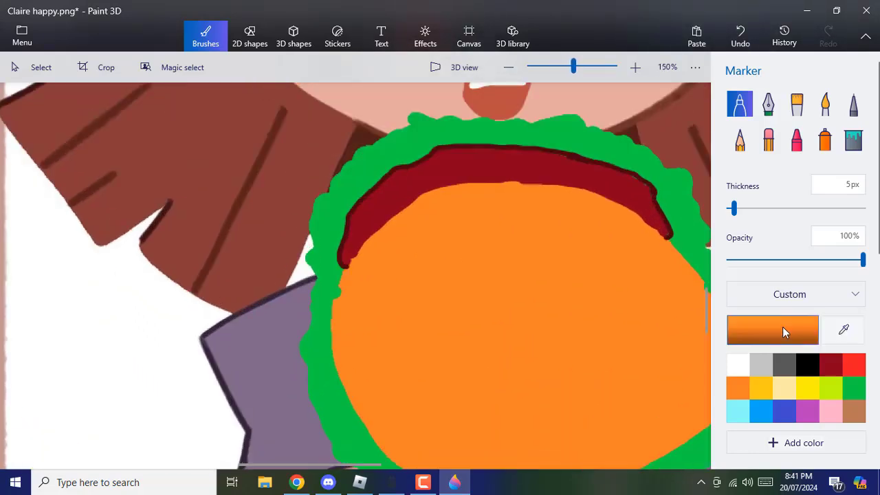
click(782, 328)
click(462, 191)
click(371, 370)
scroll(346, 294, up, 5)
drag(395, 223, 314, 398)
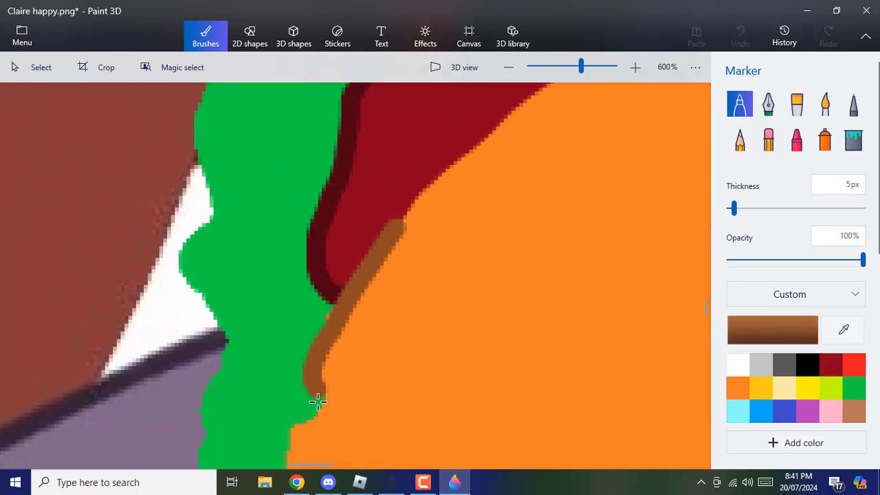
Continue the brown 5 px outline all the way around the orange shape.
scroll(316, 397, down, 2)
scroll(316, 396, down, 8)
scroll(309, 424, up, 6)
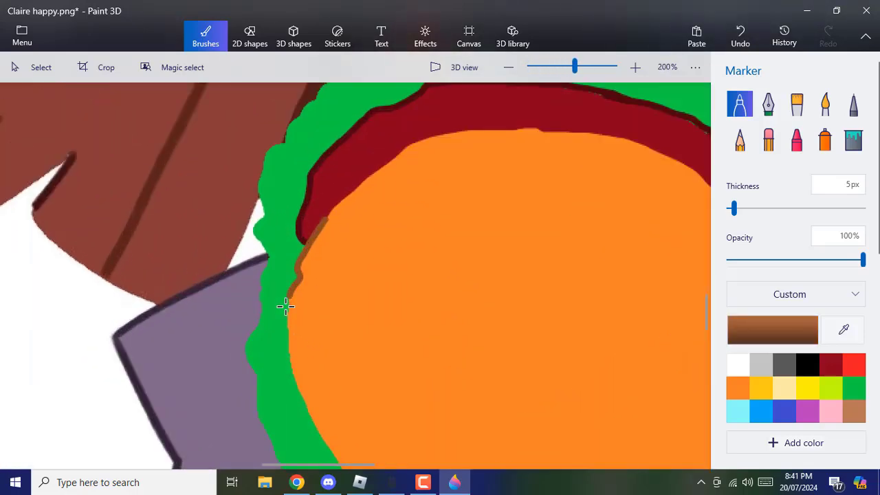
scroll(322, 447, down, 4)
scroll(399, 374, up, 3)
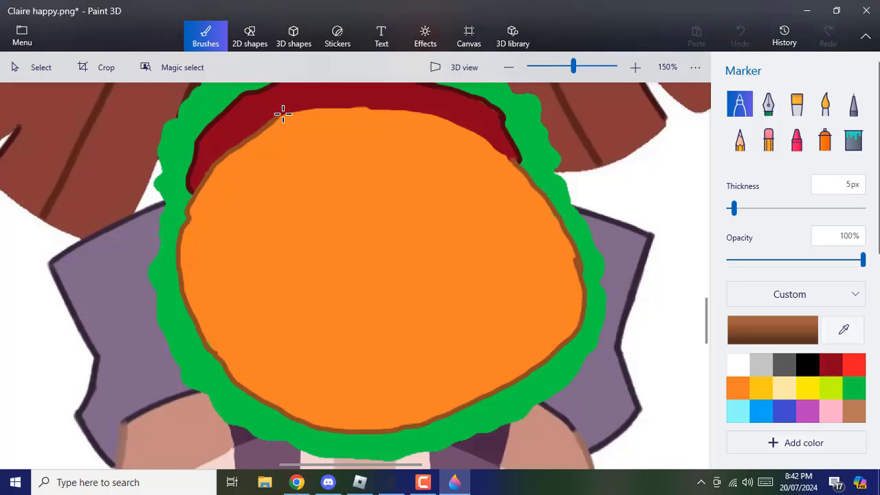
scroll(141, 130, down, 3)
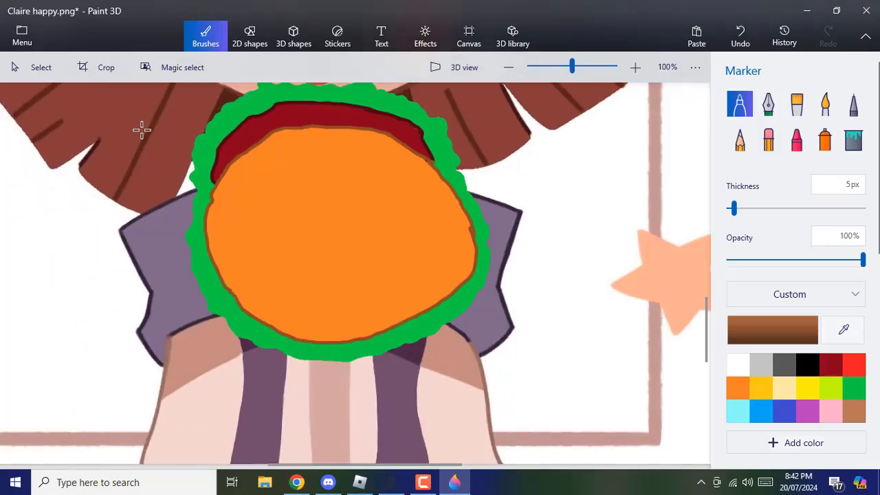
Draw a yellow cheese corner over the green band at the burger's upper left with the 5 px marker.
scroll(157, 133, up, 8)
scroll(298, 192, down, 3)
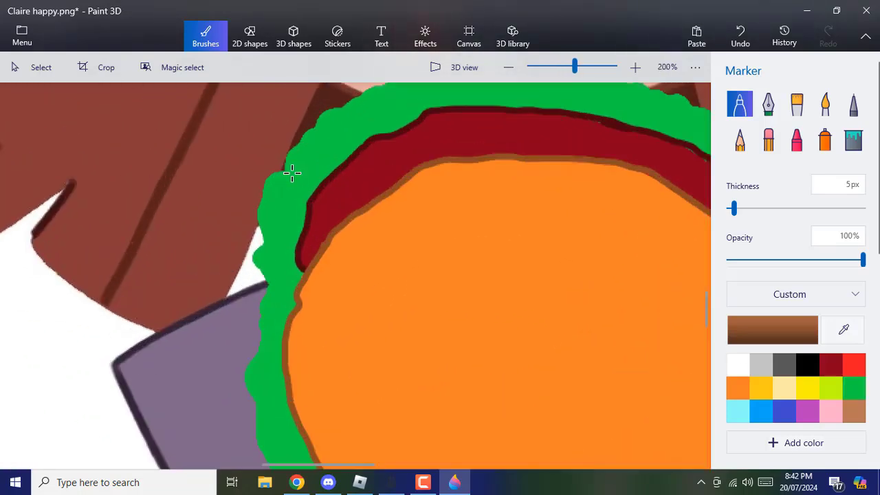
scroll(291, 173, up, 2)
click(802, 387)
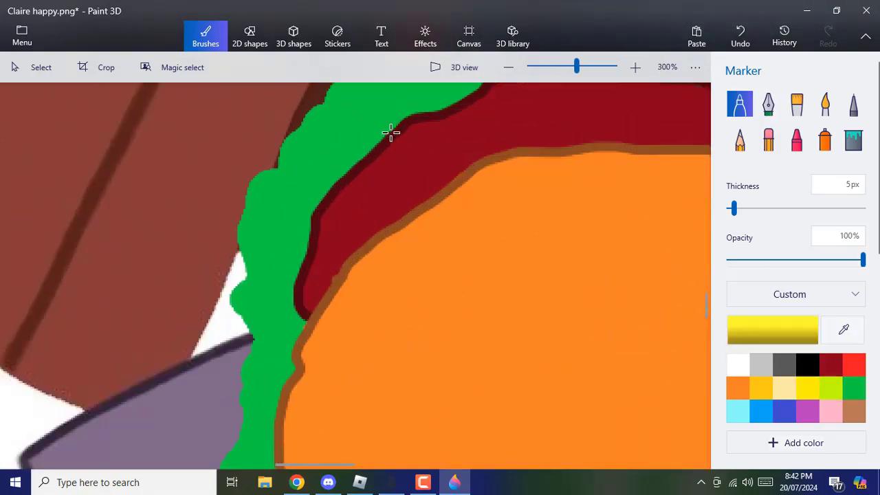
mouse_move(391, 133)
mouse_down()
mouse_move(329, 143)
mouse_move(299, 178)
mouse_move(283, 388)
mouse_up()
Draw yellow cheese corners at the burger's upper right, lower left and lower right with the 5 px marker.
scroll(403, 323, down, 4)
scroll(317, 162, up, 7)
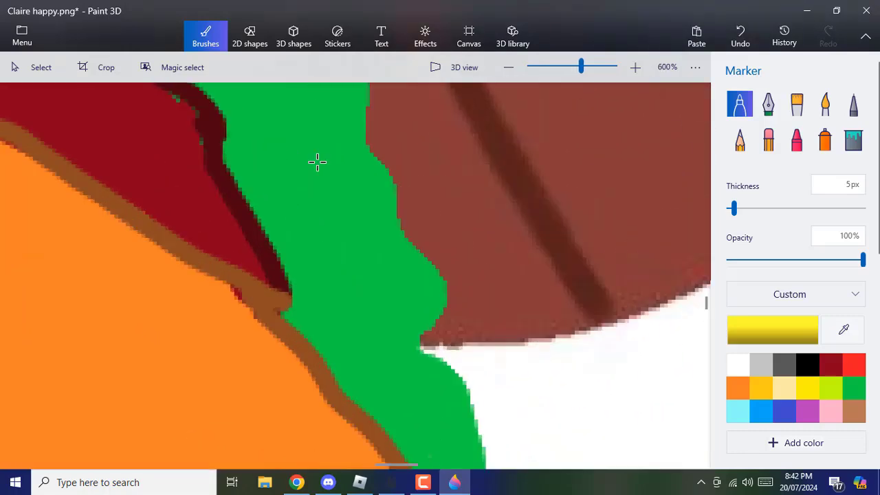
mouse_move(216, 120)
mouse_down()
mouse_move(330, 130)
mouse_move(328, 365)
mouse_up()
scroll(173, 428, down, 6)
scroll(347, 206, up, 2)
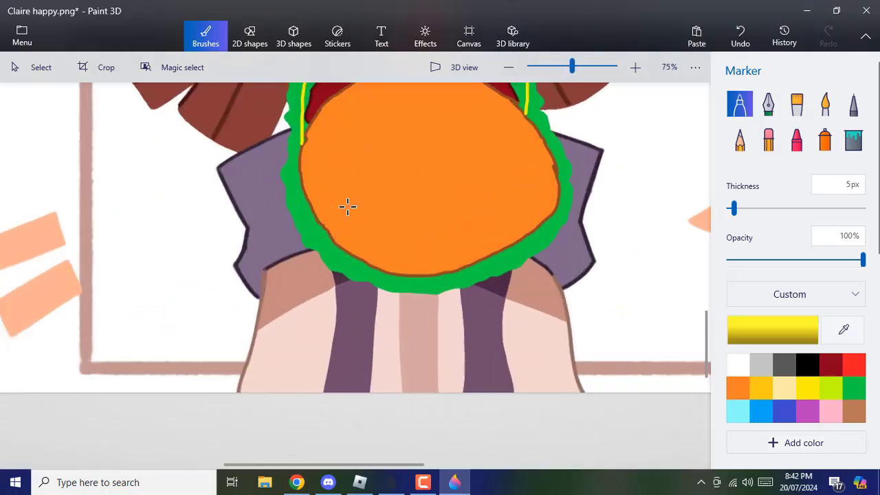
scroll(347, 206, up, 2)
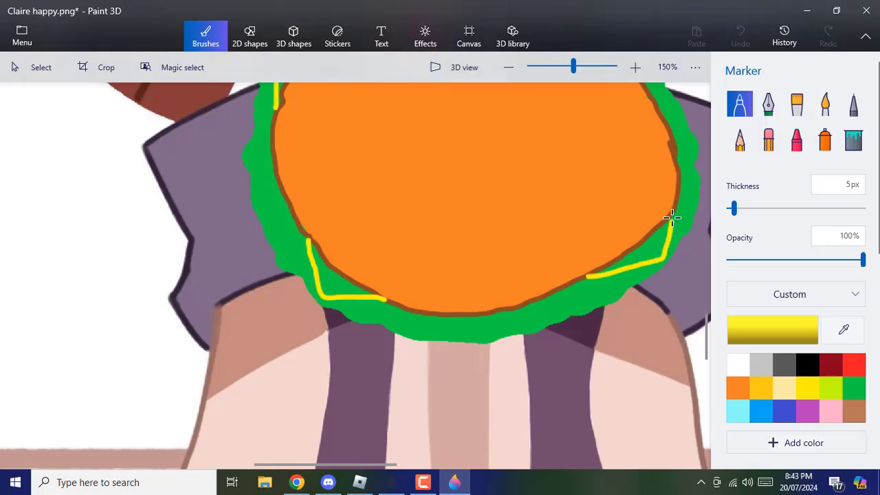
Fill the insides of the four cheese corners with yellow.
click(853, 137)
click(652, 251)
scroll(332, 183, down, 5)
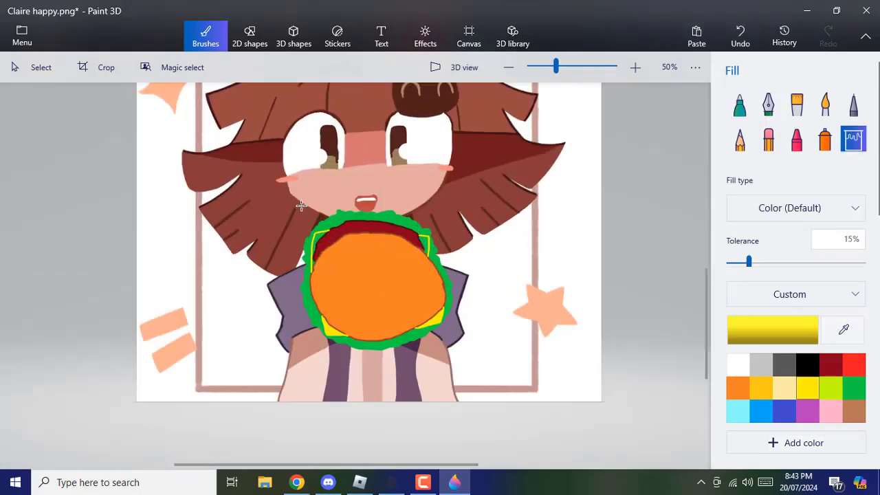
scroll(324, 302, up, 3)
click(325, 302)
scroll(567, 254, down, 4)
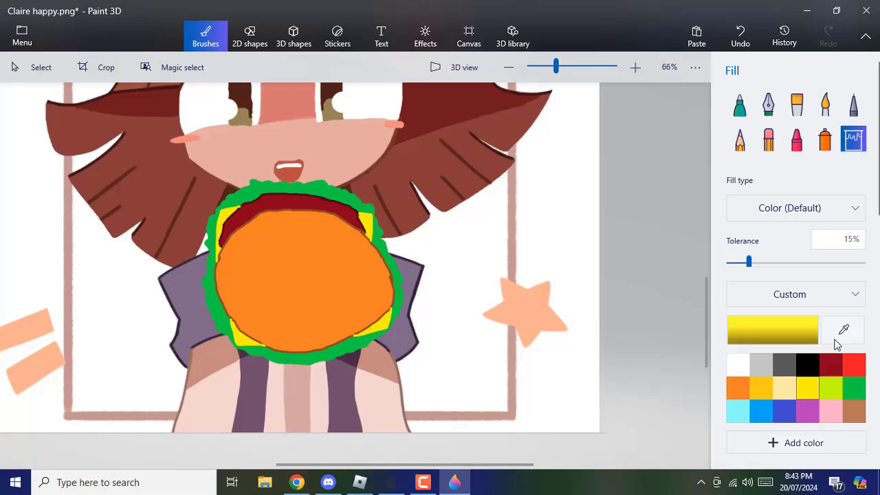
Pick the clothing's greyish-brown outline colour and draw a sleeve outline below the burger's lower left with the 5 px marker.
click(843, 329)
click(178, 406)
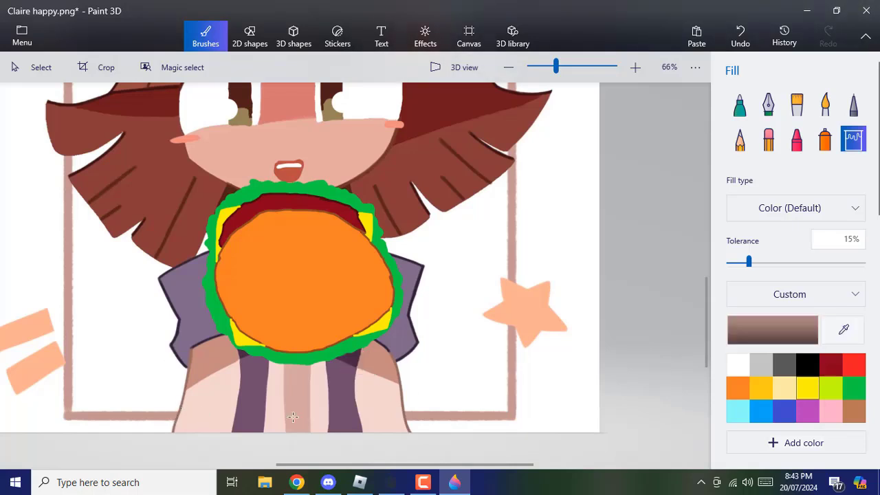
scroll(268, 409, up, 2)
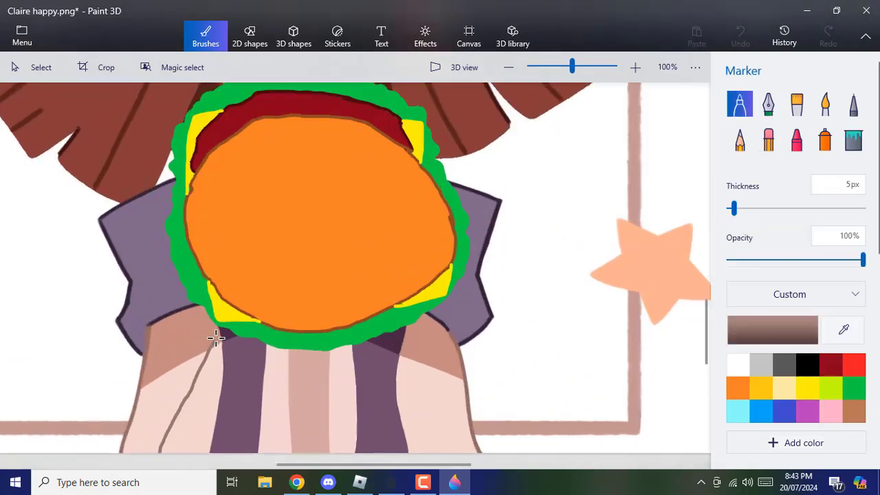
Pick the face's skin colour and draw a round hand outline from the sleeve's end over the burger's lower left edge.
click(843, 330)
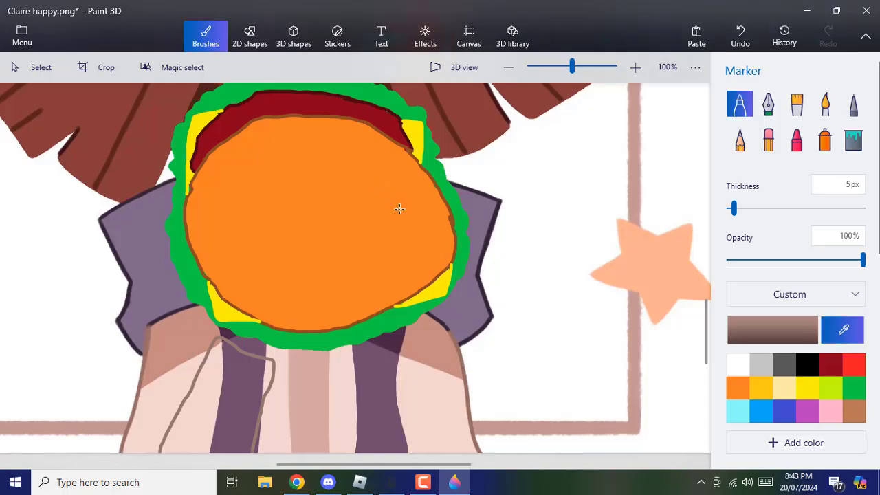
scroll(400, 208, down, 2)
click(377, 105)
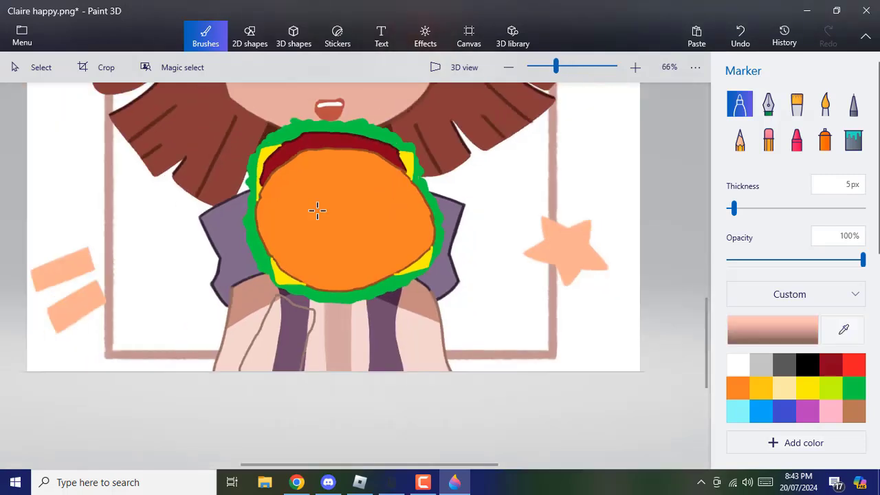
scroll(300, 257, up, 3)
mouse_move(242, 290)
mouse_down()
mouse_move(235, 261)
mouse_move(275, 210)
mouse_up()
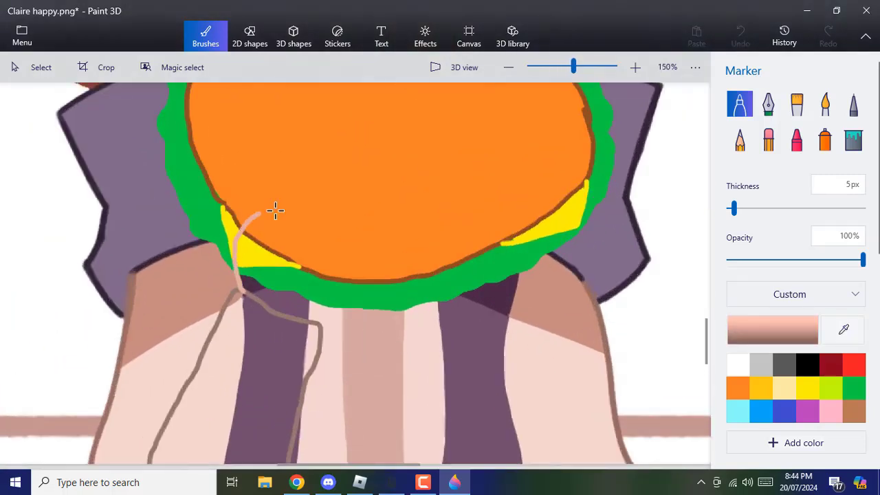
drag(327, 316, 311, 321)
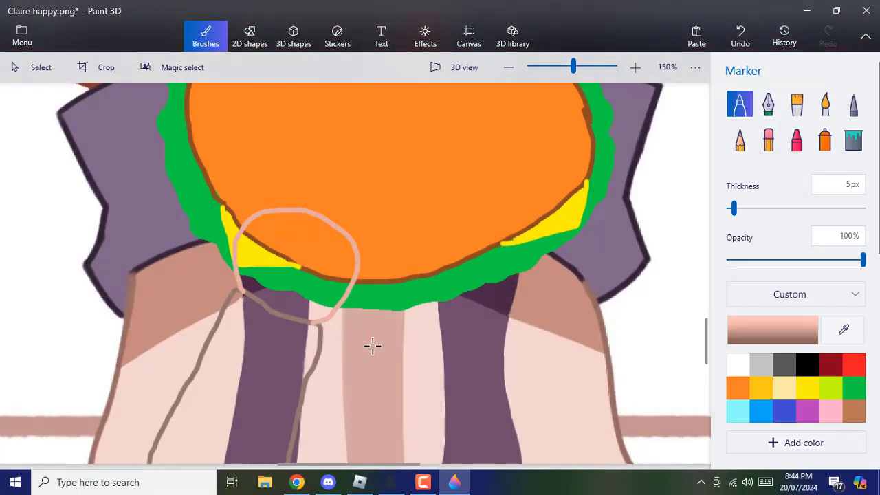
Fill the orange, yellow and green areas inside the hand outline with the skin colour, undoing fills that spill over.
scroll(372, 345, up, 1)
click(853, 139)
click(359, 191)
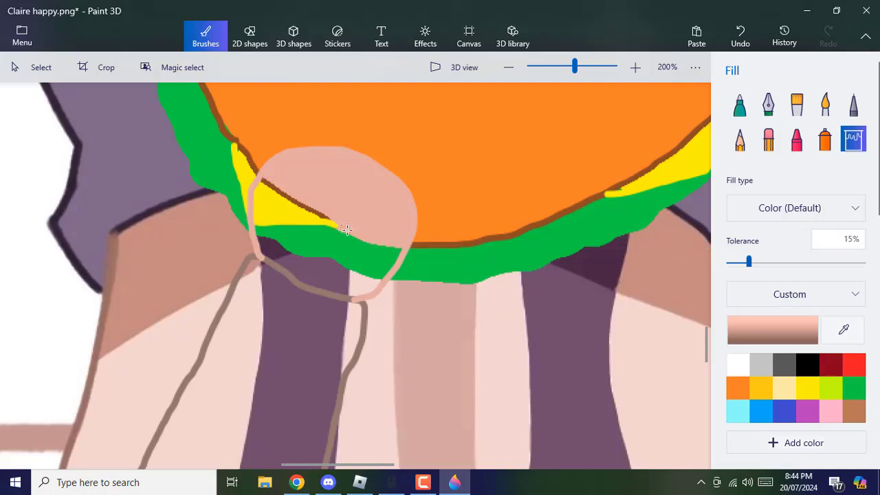
click(295, 207)
click(385, 262)
click(347, 275)
click(740, 36)
click(359, 283)
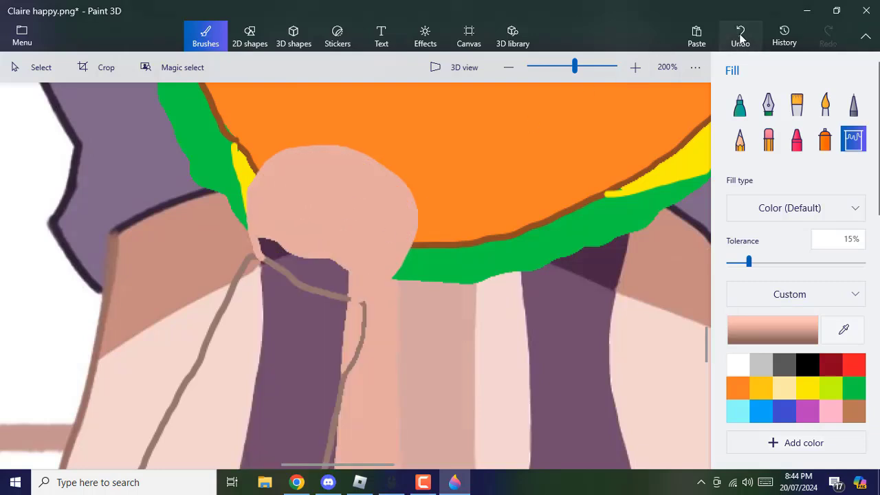
click(740, 36)
Paint the remaining gaps in the lower part of the hand with the skin colour and the 13 px marker.
scroll(239, 275, up, 1)
click(739, 108)
drag(278, 220, 440, 280)
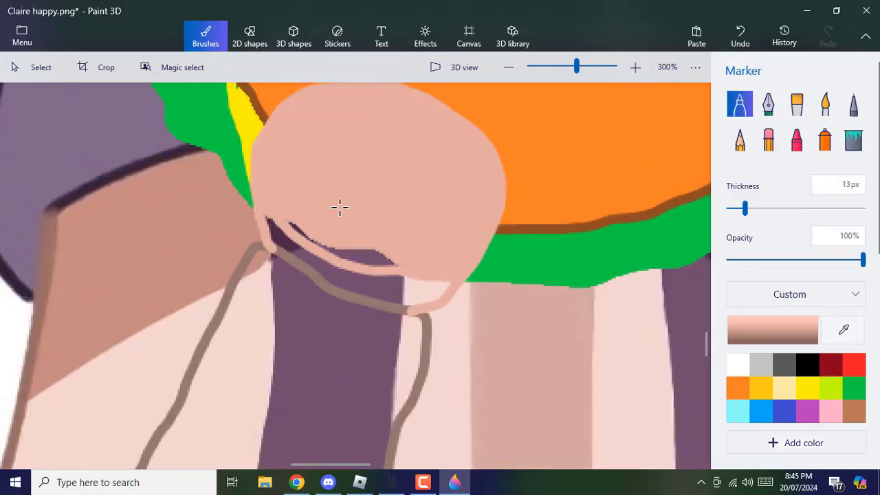
mouse_move(340, 206)
mouse_down()
mouse_move(330, 246)
mouse_move(361, 250)
mouse_up()
drag(299, 251, 276, 239)
scroll(344, 408, up, 1)
mouse_move(246, 267)
mouse_down()
mouse_move(302, 289)
mouse_move(519, 305)
mouse_move(329, 311)
mouse_move(317, 320)
mouse_up()
scroll(392, 321, down, 2)
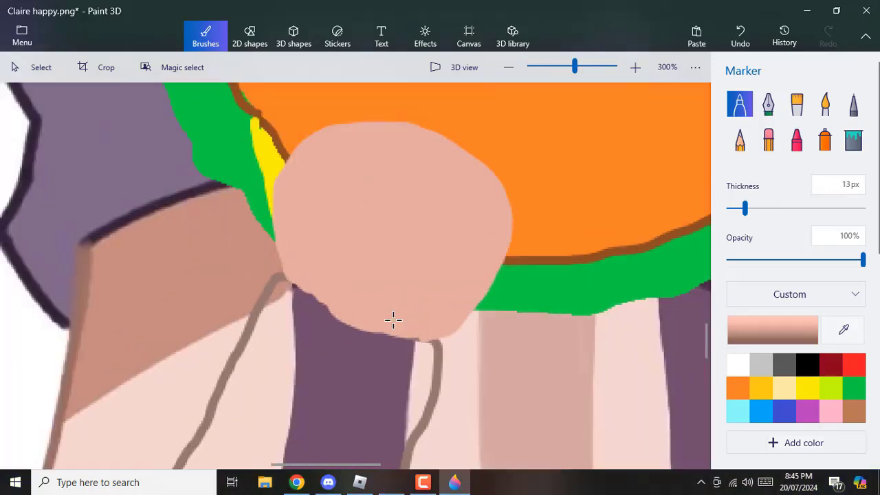
Pick the sleeve's outline colour and redraw the cuff line under the hand with the marker at 6 px.
scroll(357, 371, up, 1)
click(840, 331)
click(385, 180)
drag(391, 180, 412, 200)
key(ctrl+z)
drag(744, 207, 735, 208)
mouse_move(385, 180)
mouse_down()
mouse_move(440, 220)
mouse_move(553, 251)
mouse_up()
Pick the sleeve's pale pink colour and try to fill the area inside the sleeve outline with it, undoing fills that spill over.
click(843, 329)
click(238, 331)
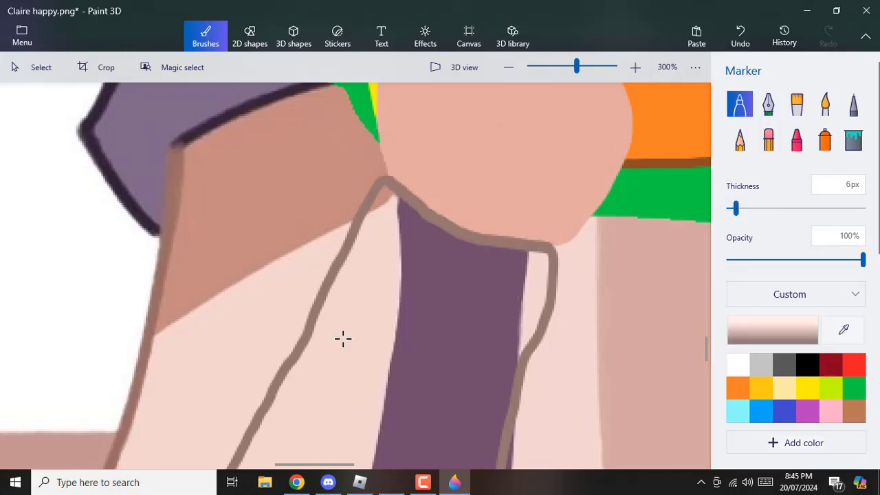
click(853, 140)
click(337, 346)
click(433, 316)
click(740, 33)
click(381, 200)
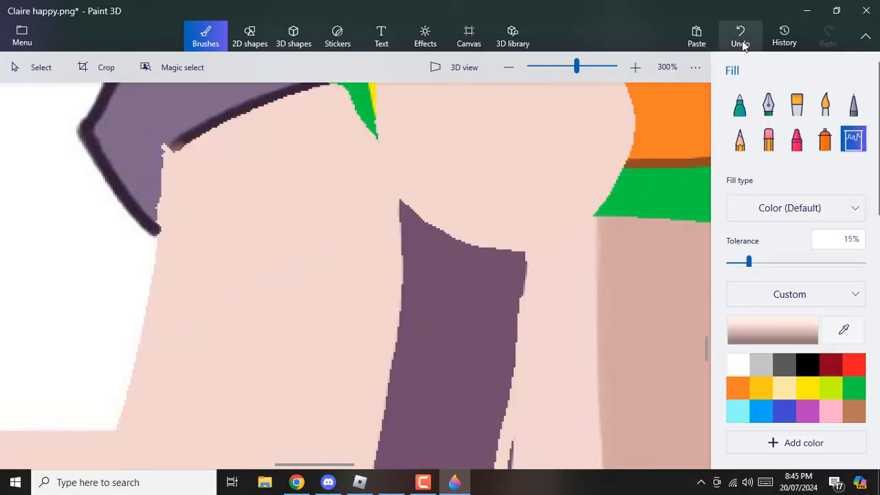
click(741, 43)
click(531, 297)
Paint over the purple stripe inside the sleeve outline in pale pink with the marker at 34 px.
click(739, 106)
drag(735, 207, 773, 208)
mouse_move(433, 323)
mouse_down()
mouse_move(406, 261)
mouse_move(430, 268)
mouse_move(486, 319)
mouse_move(499, 292)
mouse_move(383, 401)
mouse_up()
scroll(378, 409, down, 3)
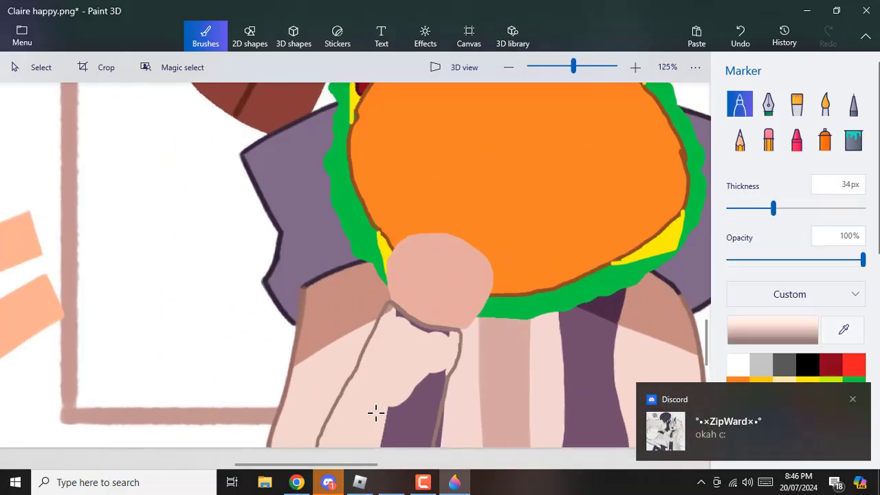
scroll(420, 444, up, 4)
mouse_move(515, 232)
mouse_down()
mouse_move(479, 320)
mouse_move(364, 423)
mouse_move(434, 434)
mouse_move(497, 241)
mouse_move(468, 374)
mouse_up()
scroll(497, 241, down, 1)
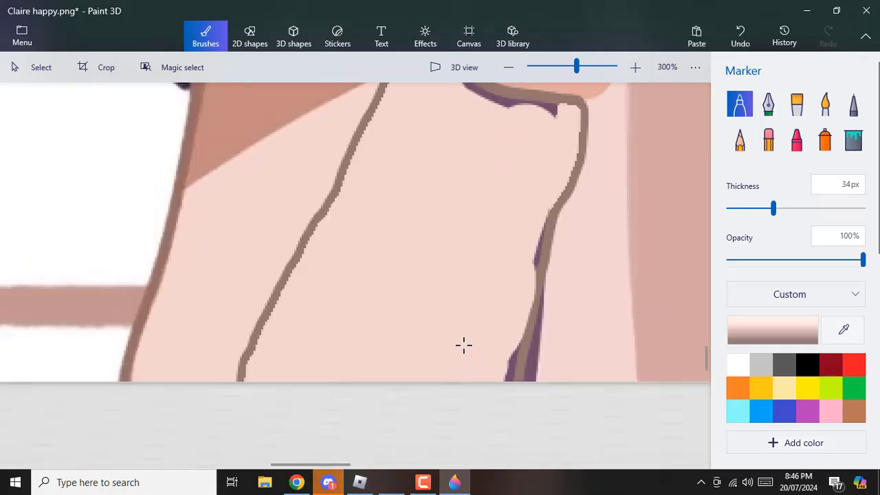
click(854, 140)
scroll(624, 220, up, 2)
click(453, 277)
click(740, 36)
Cover the leftover purple edges beneath the cuff line and inside the sleeve's right outline with the marker at 6 px.
click(740, 105)
click(738, 209)
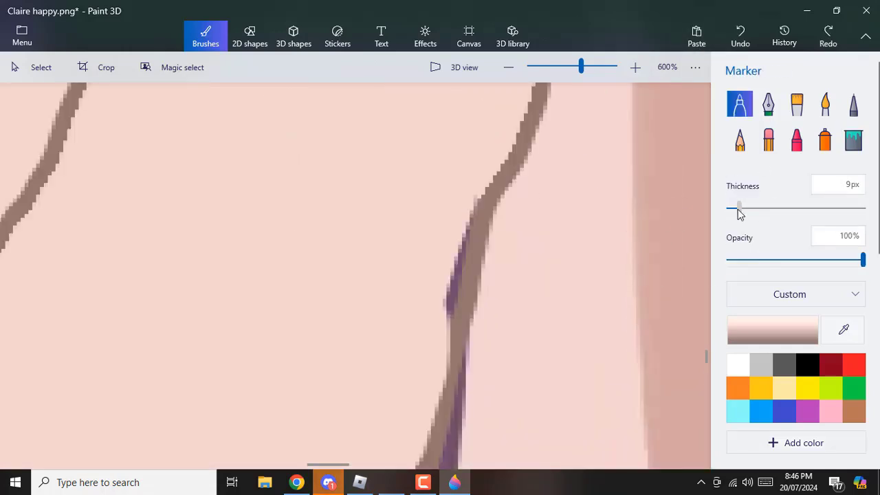
scroll(434, 318, down, 4)
scroll(365, 277, up, 3)
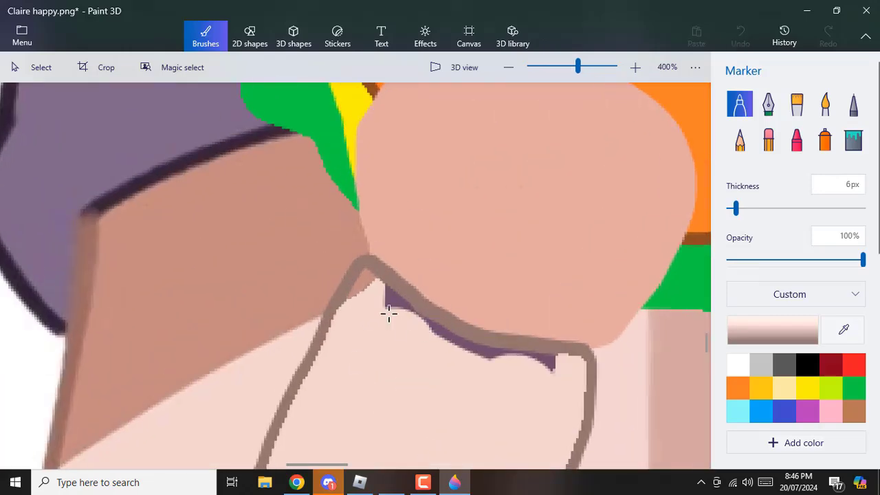
mouse_move(423, 325)
mouse_down()
mouse_move(460, 346)
mouse_move(540, 363)
mouse_up()
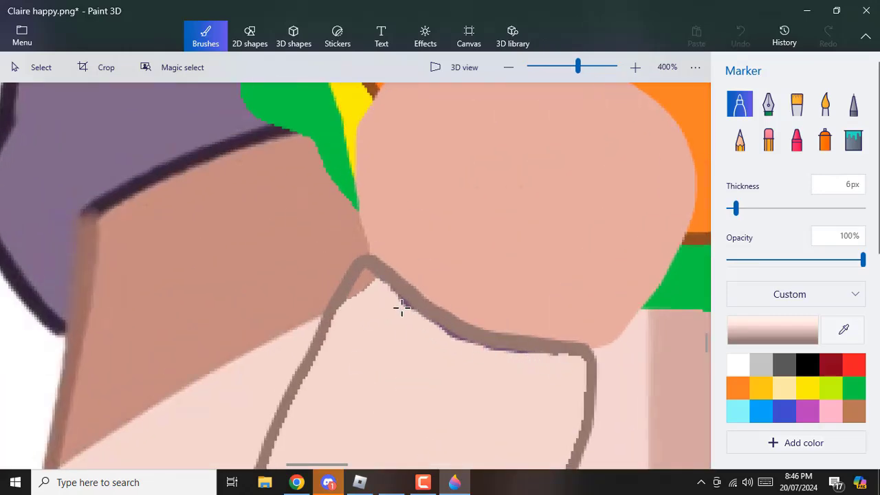
scroll(412, 357, down, 6)
scroll(320, 436, up, 5)
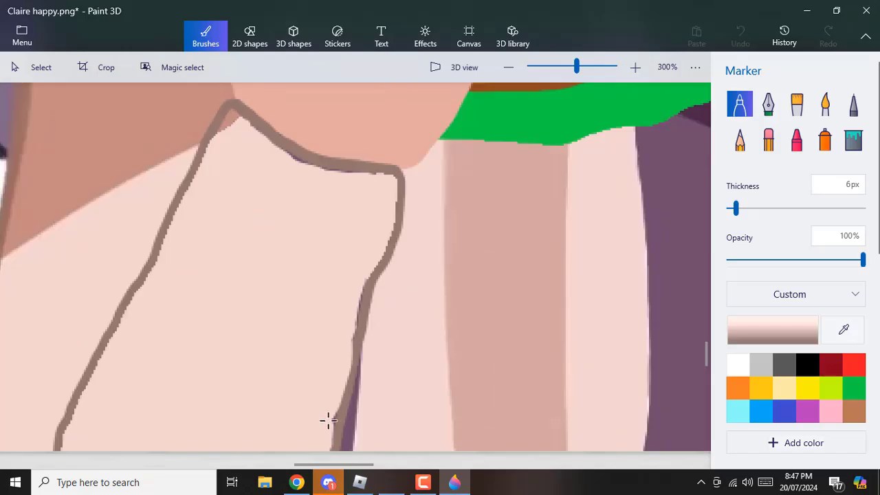
scroll(242, 321, down, 2)
Pick the darker skin-shadow colour, draw a shading line down the sleeve and fill the strip along its left side.
key(i)
click(176, 216)
scroll(186, 223, up, 3)
drag(373, 252, 283, 451)
scroll(302, 412, down, 3)
scroll(290, 420, up, 2)
scroll(323, 357, down, 2)
scroll(329, 348, up, 1)
drag(349, 315, 282, 457)
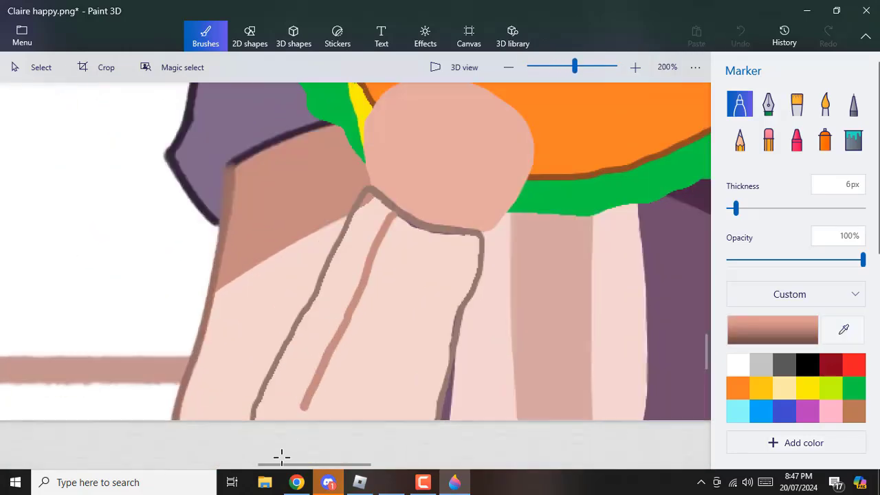
key(f)
click(336, 274)
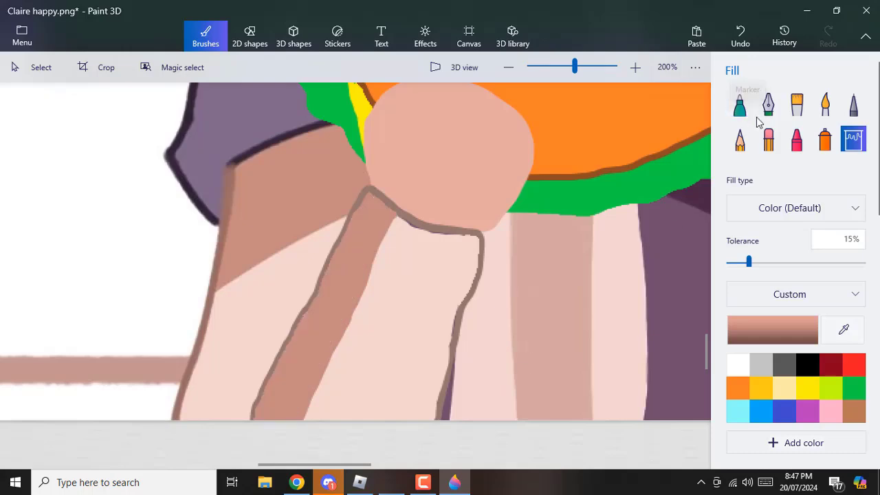
Pick the hand's skin colour and change it to a darker shade in the colour editor.
scroll(455, 240, down, 3)
scroll(476, 159, up, 2)
click(836, 333)
click(418, 257)
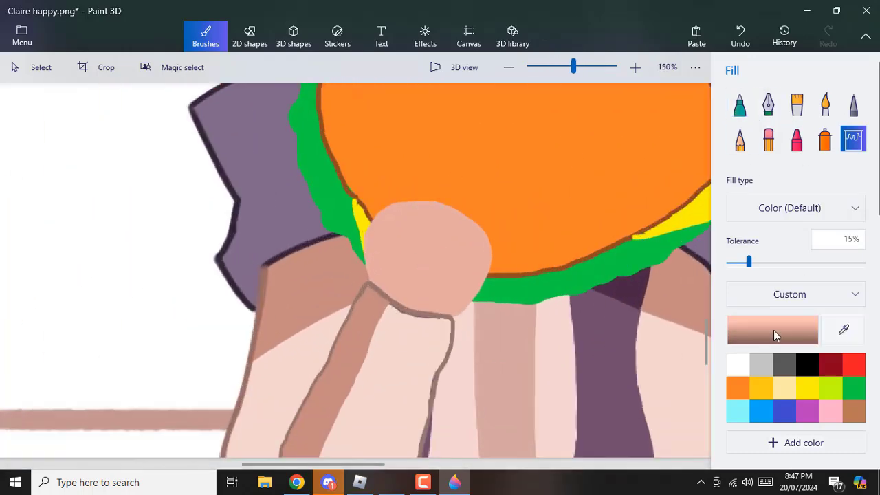
click(774, 334)
click(362, 176)
click(372, 370)
Draw a curved shading line from the cuff up through the hand with the 6 px marker.
scroll(379, 292, up, 3)
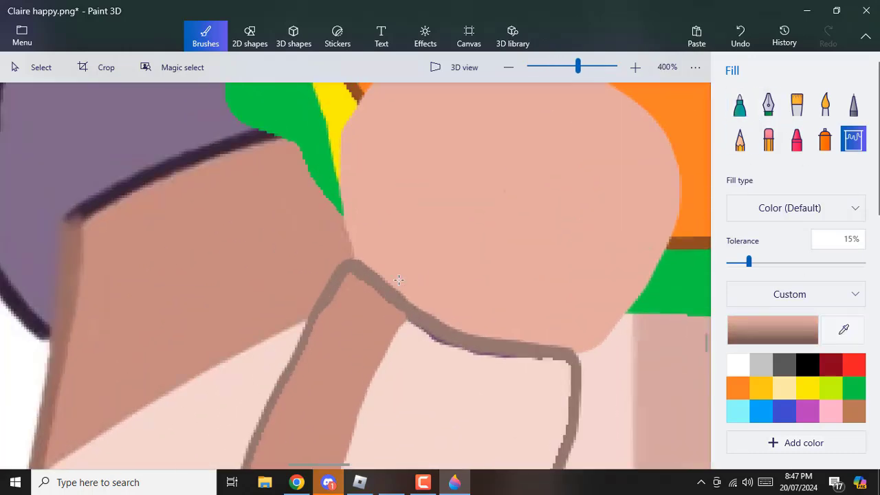
click(739, 104)
mouse_move(392, 281)
mouse_down()
mouse_move(405, 161)
mouse_move(486, 90)
mouse_up()
scroll(468, 126, down, 1)
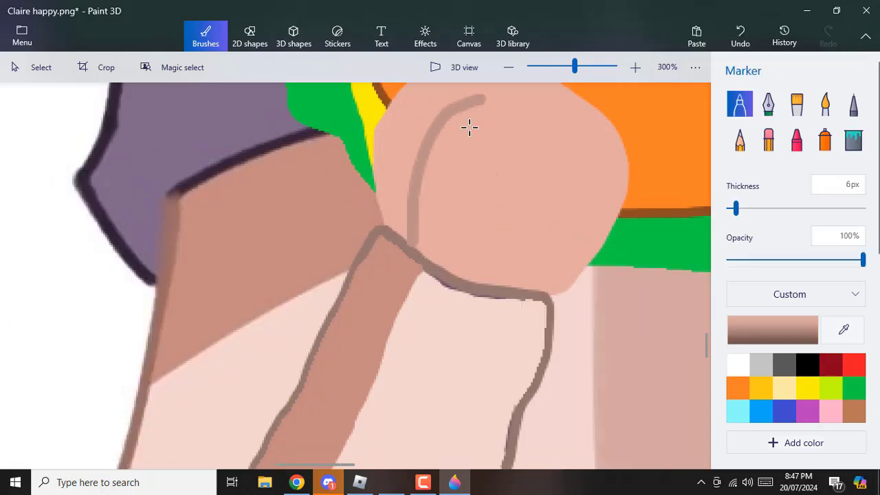
scroll(469, 126, down, 3)
scroll(474, 126, down, 1)
click(853, 139)
click(442, 131)
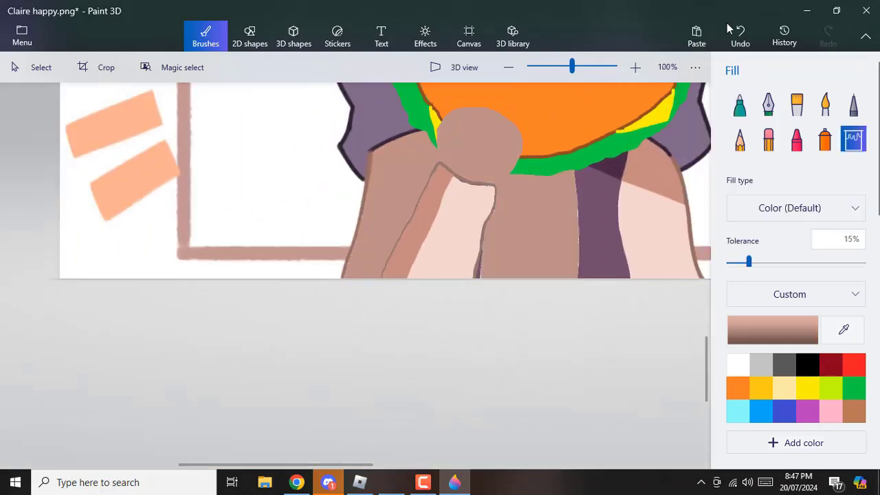
click(739, 35)
Pick a colour from the artwork and edit it to the greyish pink-brown ba9590.
scroll(489, 96, up, 5)
click(842, 330)
click(330, 376)
click(772, 330)
click(351, 180)
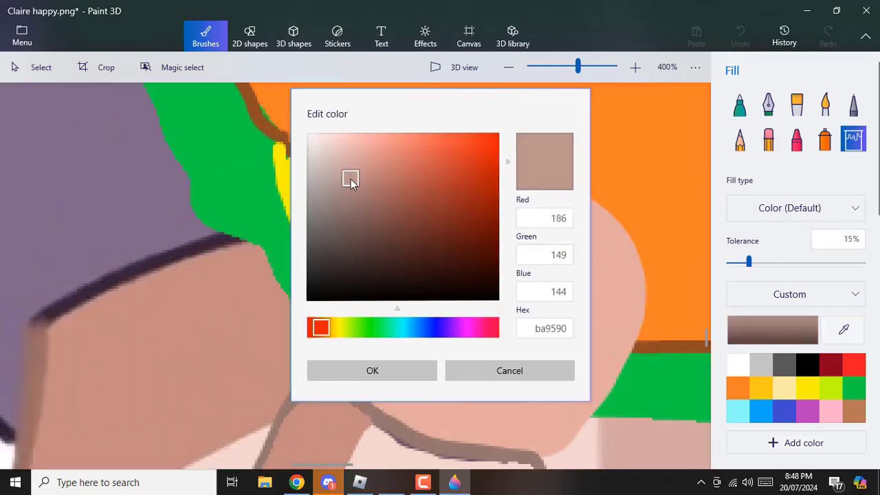
click(347, 369)
Outline the round hand from the cuff around its left, upper and right edges with the marker at 6 px.
click(740, 104)
drag(318, 365, 313, 338)
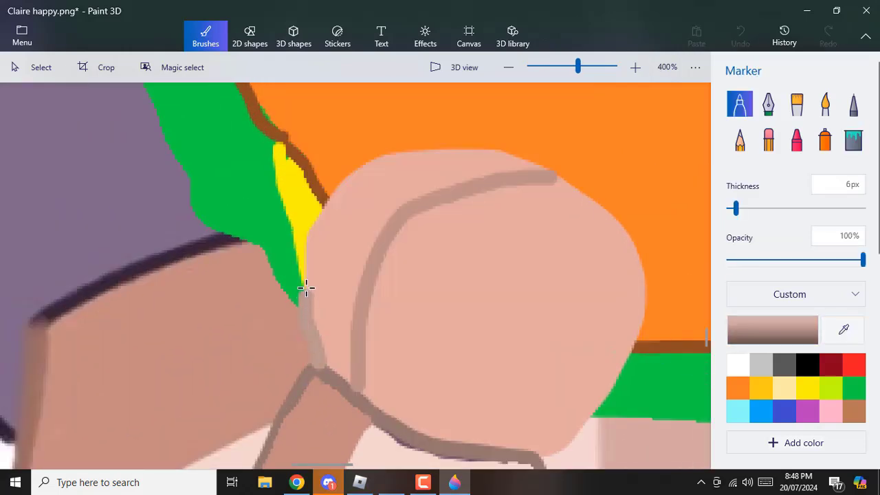
mouse_move(306, 287)
mouse_down()
mouse_move(308, 251)
mouse_move(338, 183)
mouse_up()
mouse_move(467, 150)
mouse_down()
mouse_move(550, 171)
mouse_move(636, 263)
mouse_move(646, 331)
mouse_move(631, 368)
mouse_move(580, 441)
mouse_move(546, 462)
mouse_up()
drag(597, 416, 647, 295)
scroll(608, 319, down, 2)
Pick the shading colour inside the hand and try to fill the hand with it, undoing the fill.
click(847, 331)
click(504, 244)
click(853, 139)
click(486, 267)
click(740, 36)
Paint the shadow band along the hand's left and upper side, using the marker at 11 px.
scroll(588, 285, up, 2)
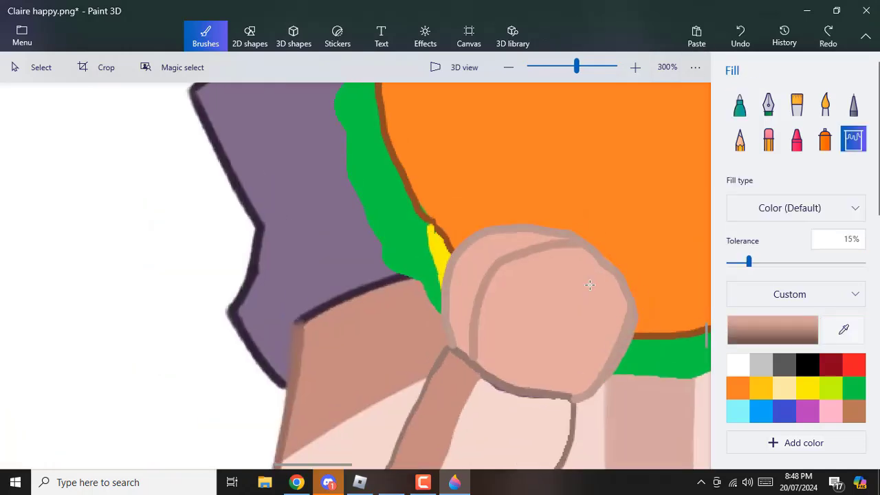
click(739, 104)
mouse_move(370, 364)
mouse_down()
mouse_move(365, 300)
mouse_move(345, 285)
mouse_move(353, 257)
mouse_up()
drag(734, 209, 742, 209)
mouse_move(375, 224)
mouse_down()
mouse_move(399, 251)
mouse_move(509, 202)
mouse_up()
drag(423, 201, 382, 228)
drag(357, 341, 361, 393)
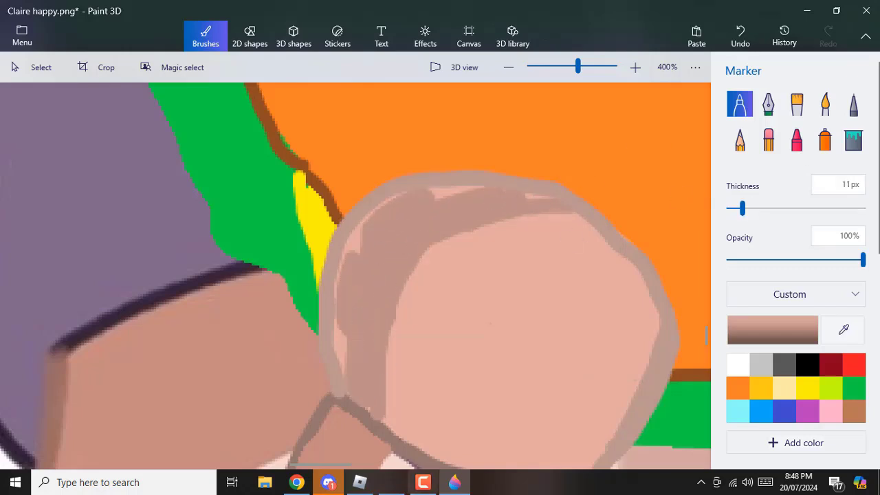
Cover the remaining light gaps between the hand's outline and its shadow band with the marker at 5 px.
drag(742, 208, 734, 208)
scroll(417, 344, up, 1)
drag(267, 366, 267, 334)
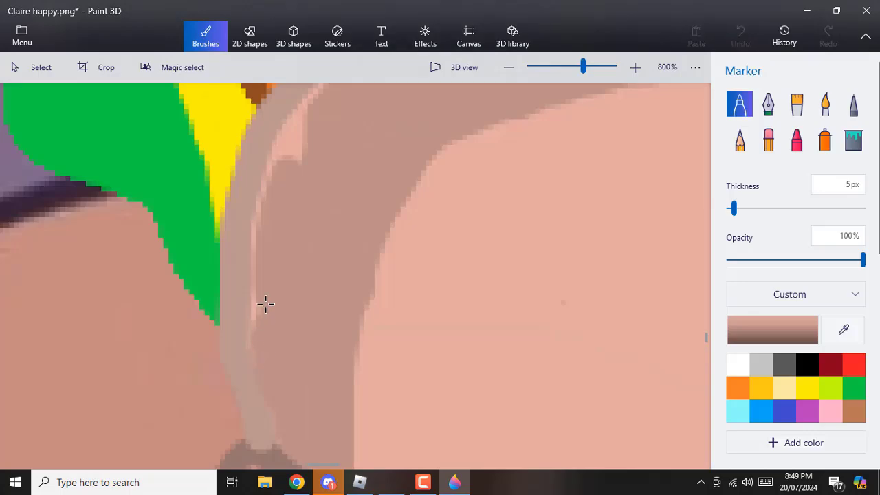
drag(273, 171, 299, 163)
scroll(341, 247, down, 3)
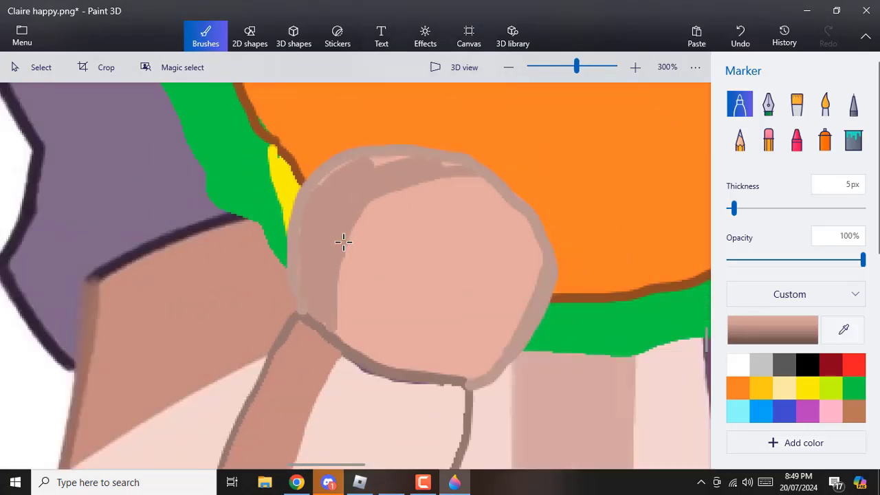
scroll(275, 296, up, 3)
mouse_move(261, 309)
mouse_down()
mouse_move(311, 258)
mouse_move(576, 238)
mouse_up()
scroll(440, 347, down, 10)
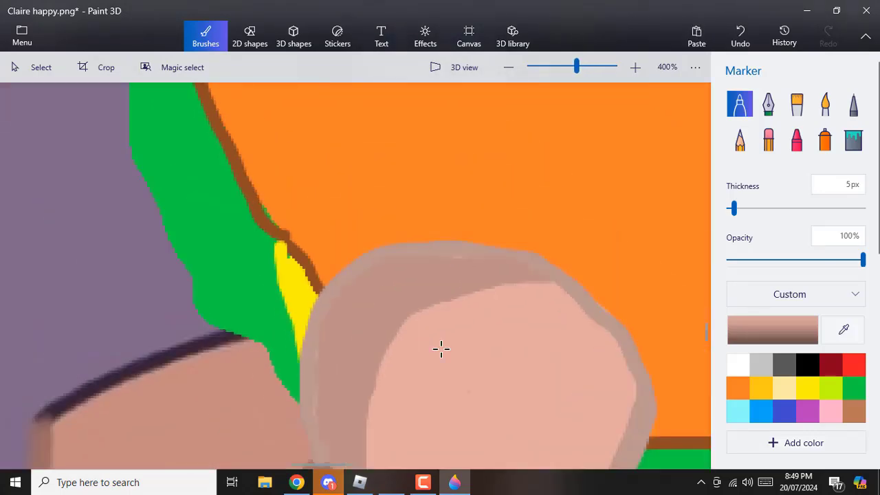
Scatter short light grey sesame seeds across the orange bun with the marker at 7 px.
scroll(376, 428, up, 2)
scroll(206, 255, up, 2)
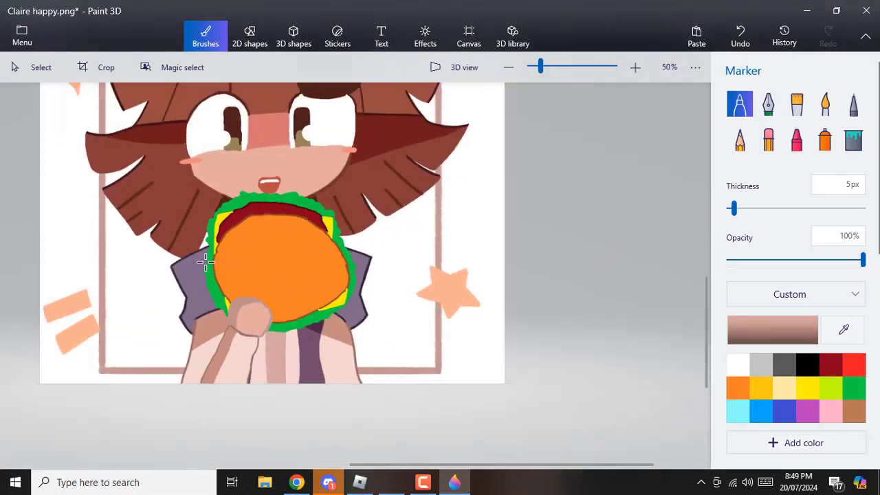
scroll(350, 294, down, 3)
scroll(364, 291, up, 4)
scroll(266, 292, up, 1)
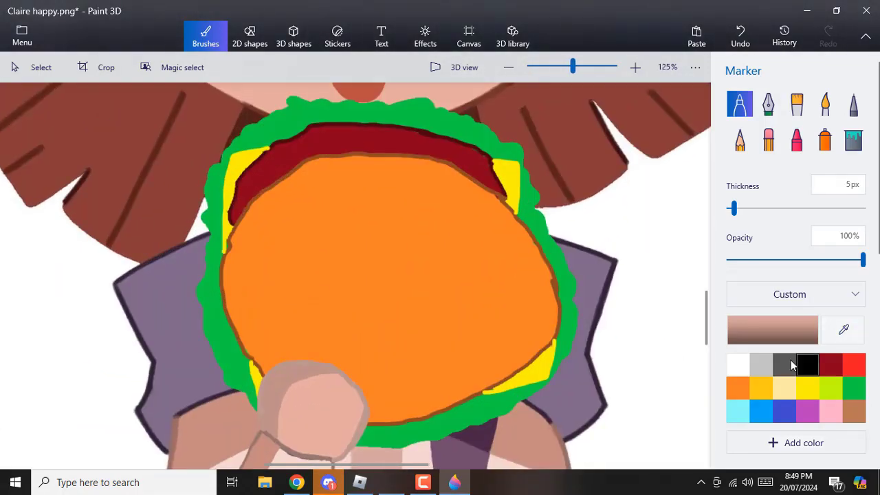
click(787, 365)
drag(734, 208, 737, 208)
drag(305, 204, 291, 220)
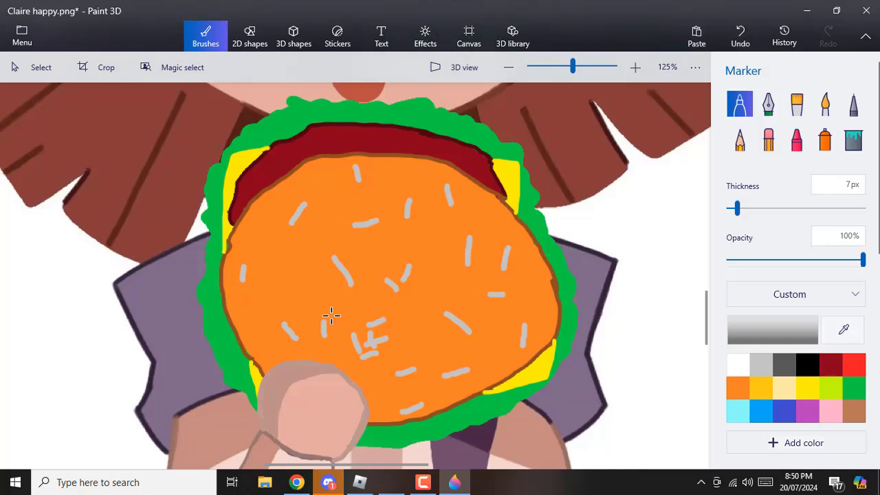
drag(263, 310, 255, 327)
drag(287, 269, 303, 262)
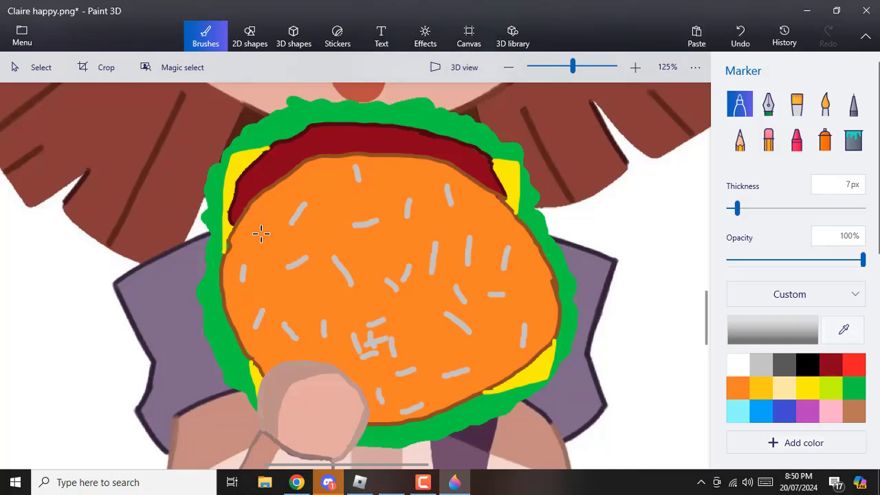
Pick the brown body outline colour and outline a second sleeve below the burger's lower right side with the 7 px marker.
scroll(260, 233, down, 5)
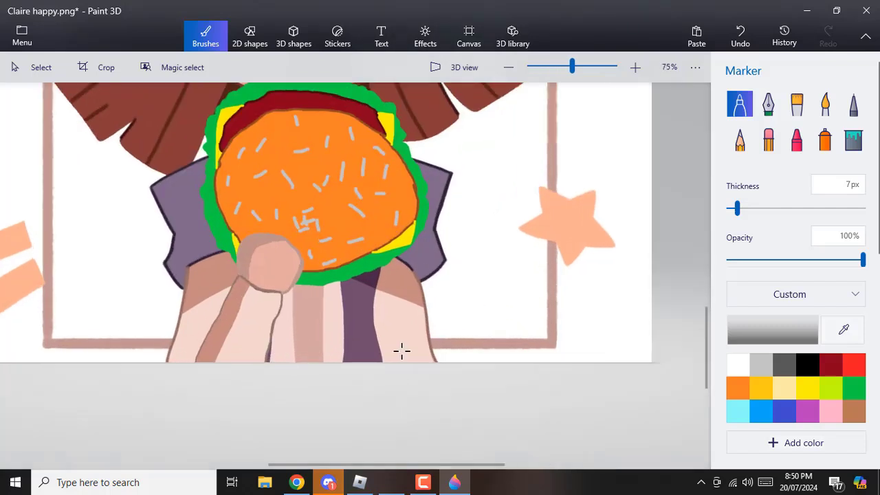
scroll(401, 350, up, 1)
click(842, 336)
click(436, 325)
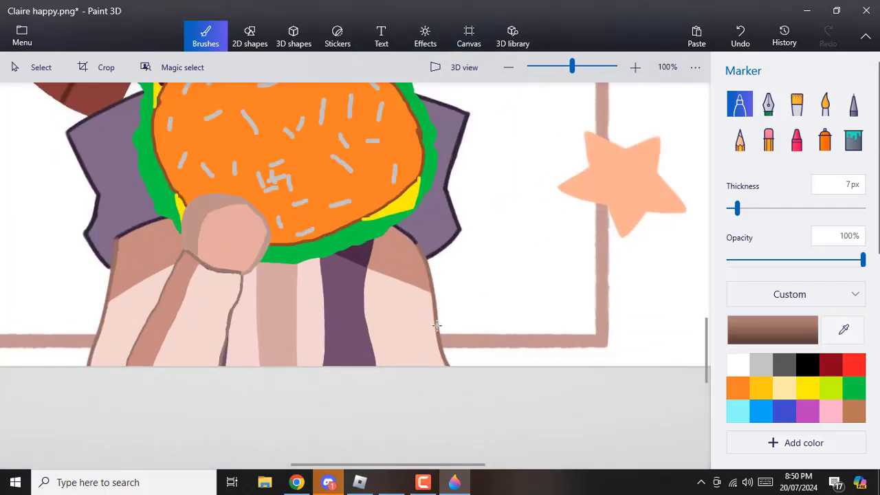
scroll(415, 371, up, 2)
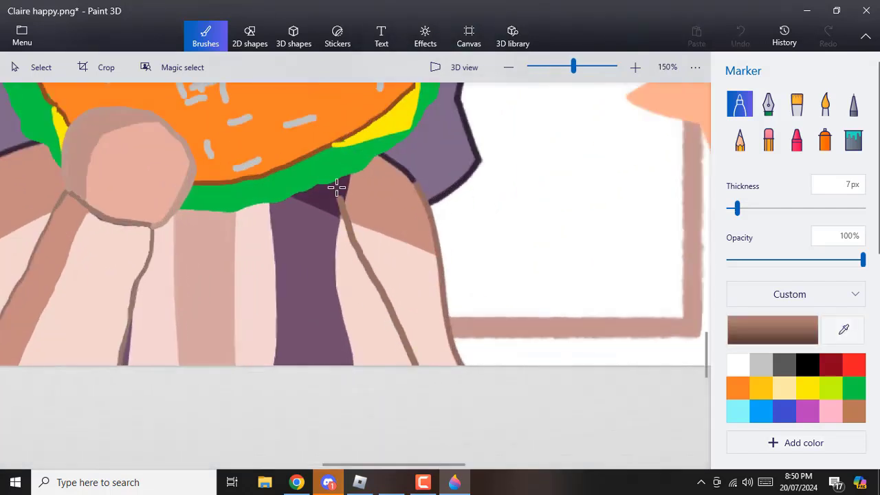
drag(265, 236, 337, 369)
scroll(339, 367, down, 5)
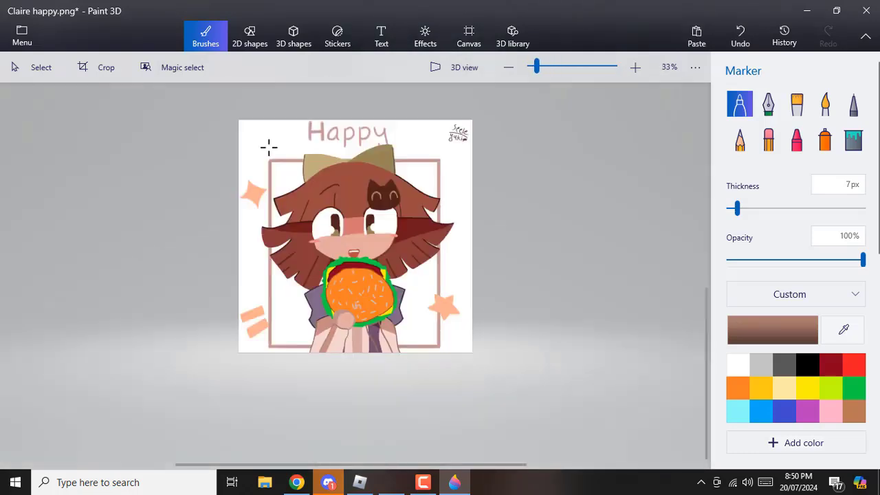
Pick the first hand's outline colour and draw a rounded second hand outline above the right sleeve, over the burger.
scroll(358, 322, up, 5)
click(851, 326)
click(255, 332)
scroll(303, 335, up, 1)
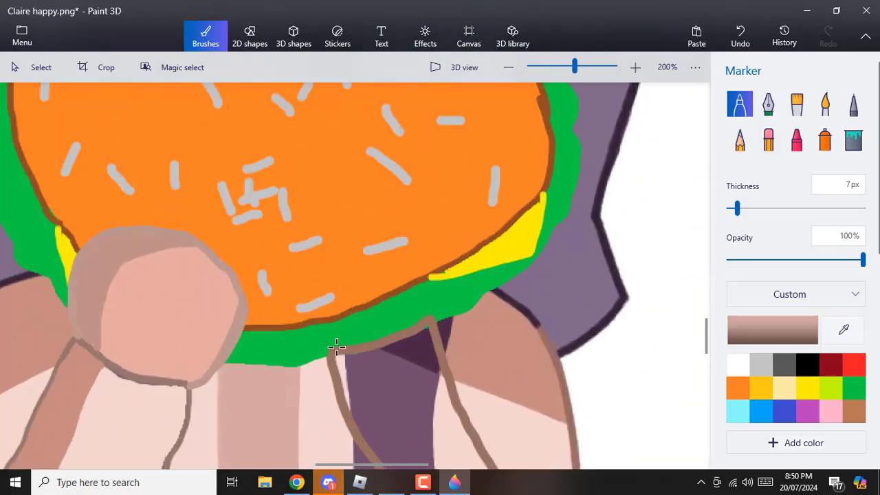
scroll(464, 406, down, 3)
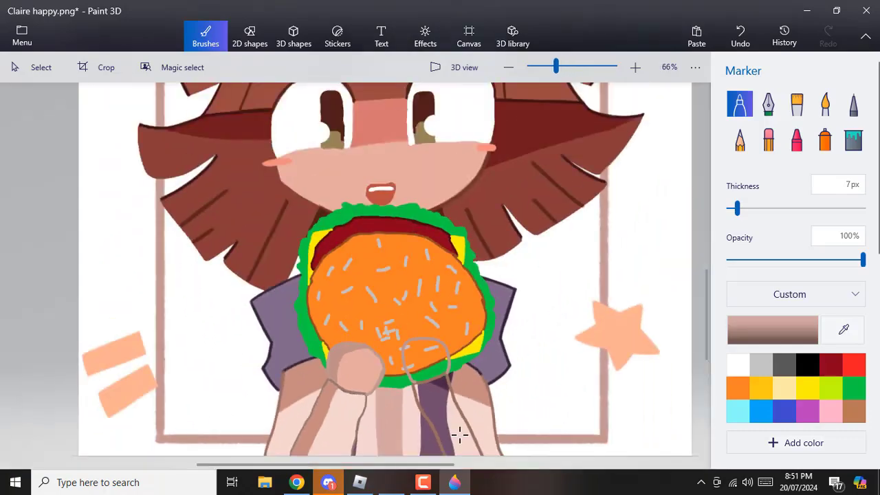
Pick the left sleeve's shading colour and draw a shading line down the inside of the right sleeve.
scroll(461, 434, up, 1)
click(843, 330)
click(316, 334)
scroll(447, 432, down, 1)
scroll(450, 434, up, 2)
scroll(263, 435, down, 1)
scroll(271, 435, up, 1)
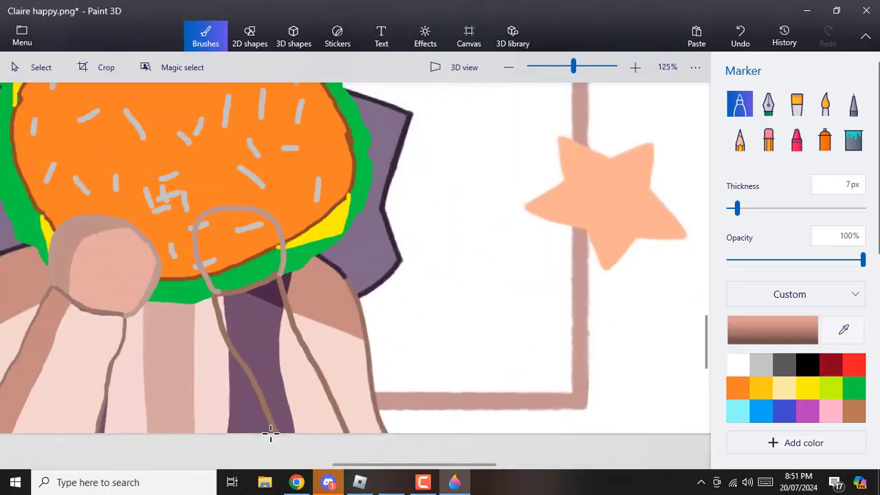
drag(257, 258, 332, 431)
Pick the first hand's shadow colour and draw a curved shading line inside the second hand outline.
scroll(70, 356, up, 1)
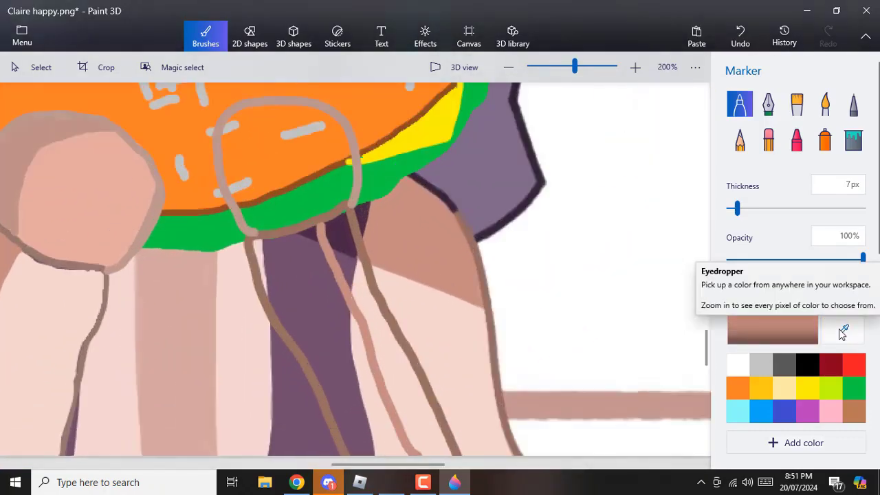
click(843, 330)
click(66, 132)
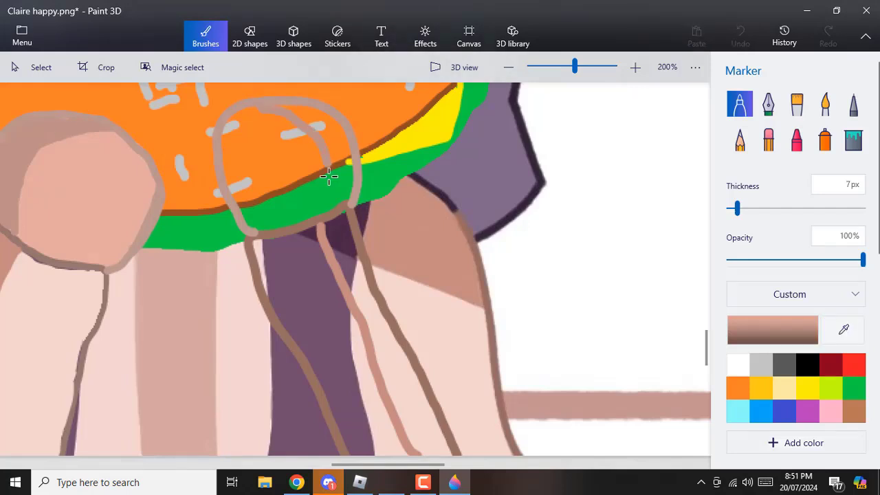
click(843, 329)
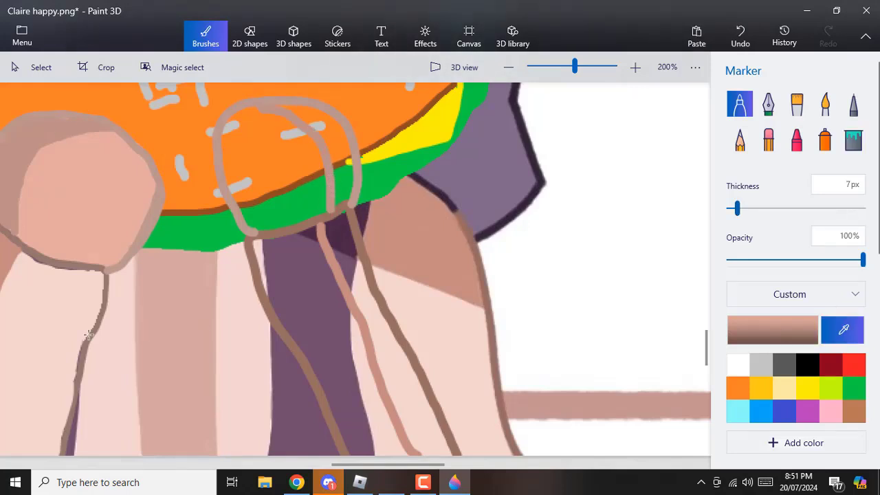
click(89, 335)
click(852, 138)
click(324, 310)
key(ctrl+z)
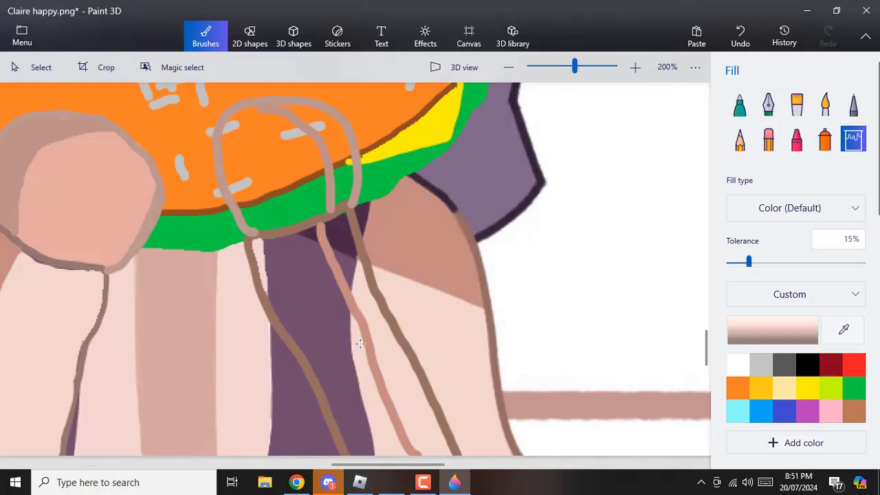
Fill the right sleeve's inner strip with the left sleeve's shading colour and cover its leftover purple patch with the marker.
click(844, 330)
click(18, 219)
click(365, 295)
click(345, 251)
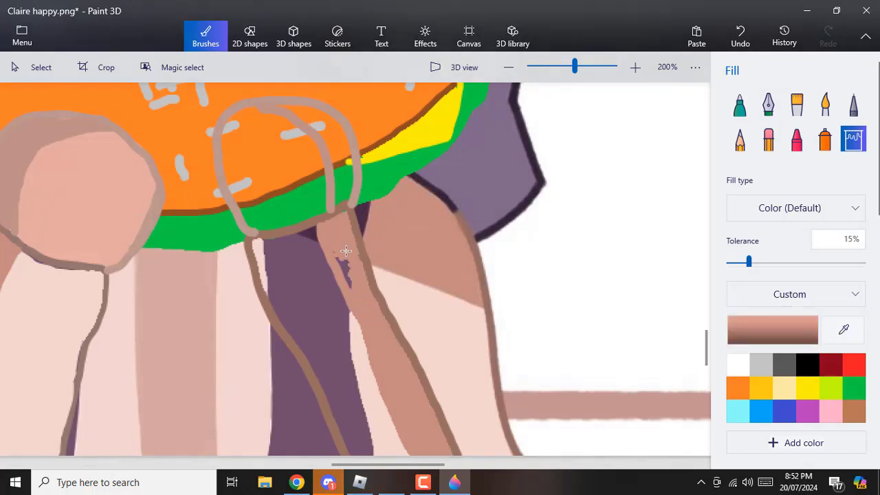
click(338, 253)
key(ctrl+z)
click(739, 104)
click(332, 250)
Fill the second hand's curved shading strip with the first hand's shadow colour and cover the leftover yellow tip.
scroll(234, 189, down, 1)
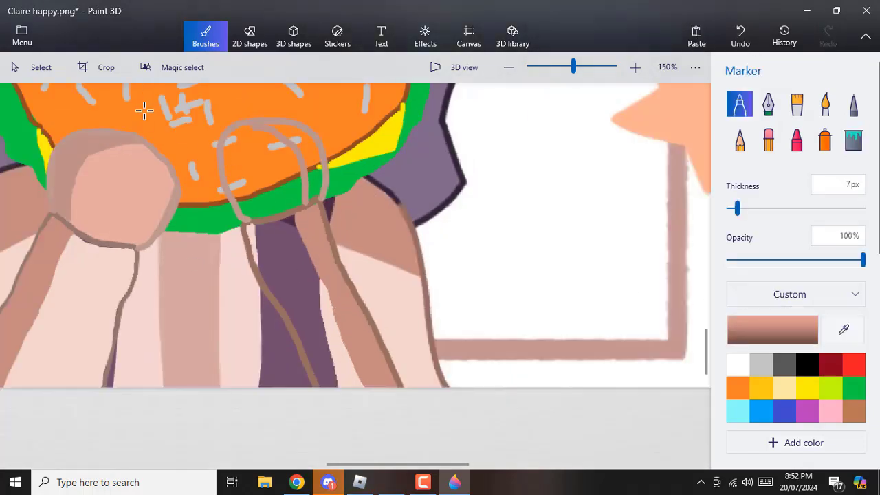
scroll(143, 110, up, 2)
click(844, 329)
click(59, 174)
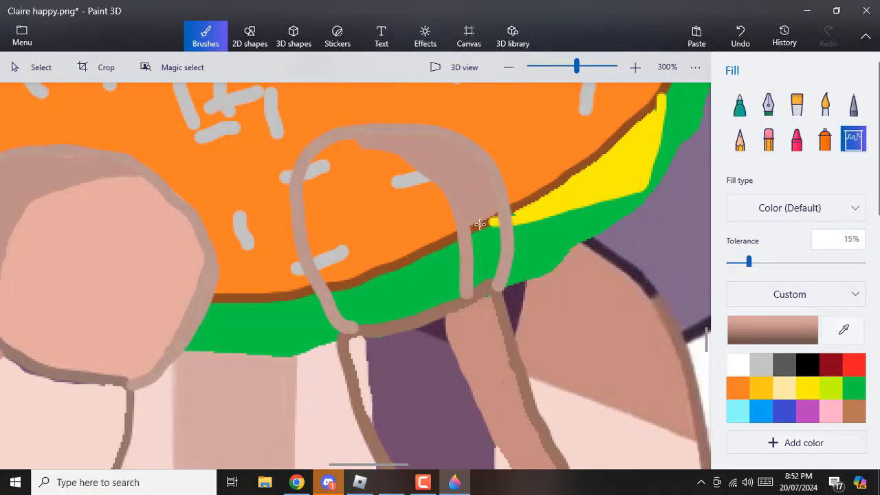
click(479, 224)
click(495, 218)
click(495, 219)
click(736, 31)
click(736, 31)
click(488, 256)
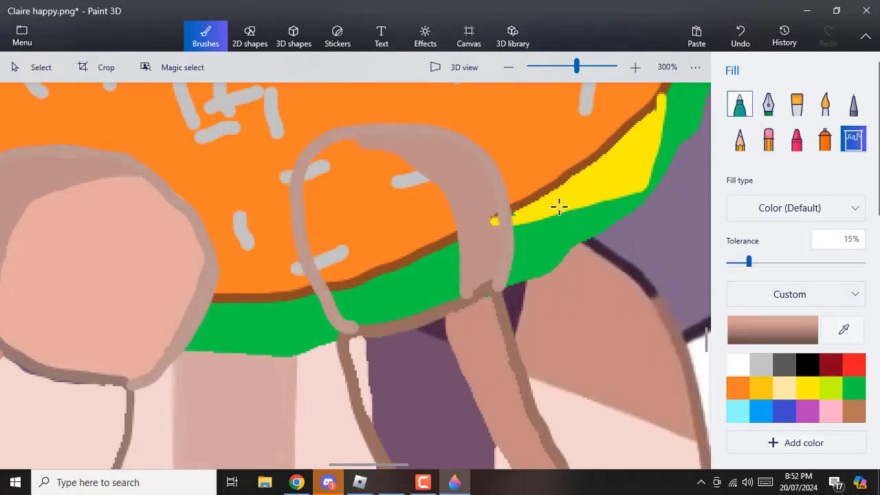
key(ctrl+z)
Fill the rest of the second hand with the first hand's skin colour and smooth the shading's lower edge with the marker.
click(845, 333)
click(136, 261)
click(853, 139)
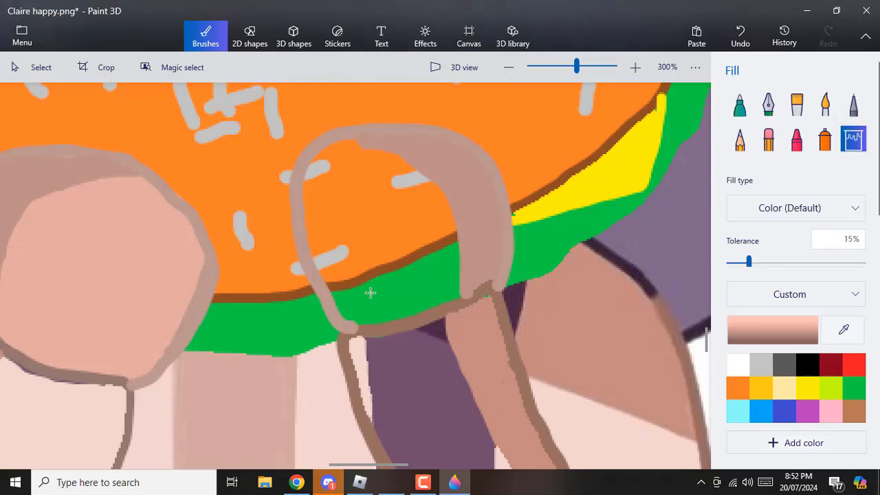
click(369, 290)
click(385, 227)
click(380, 268)
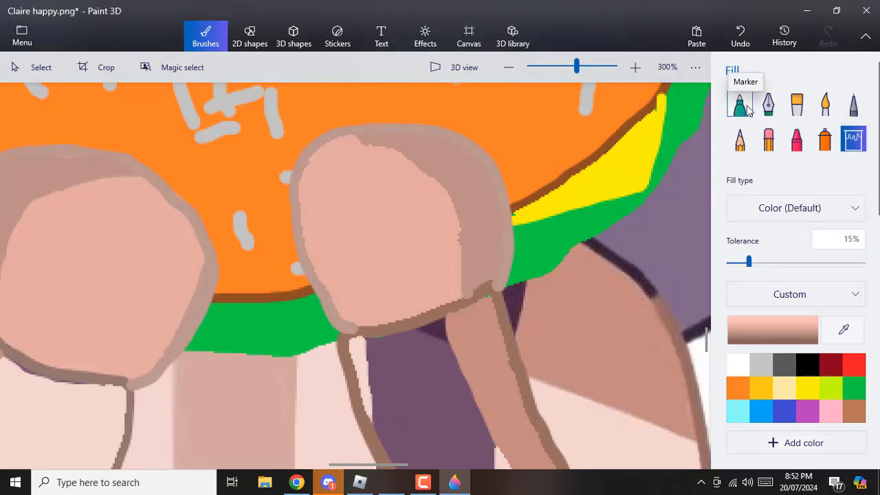
drag(460, 269, 452, 295)
Pick the left sleeve's light colour and paint the right sleeve's unshaded area with a 31 px marker.
scroll(431, 249, down, 3)
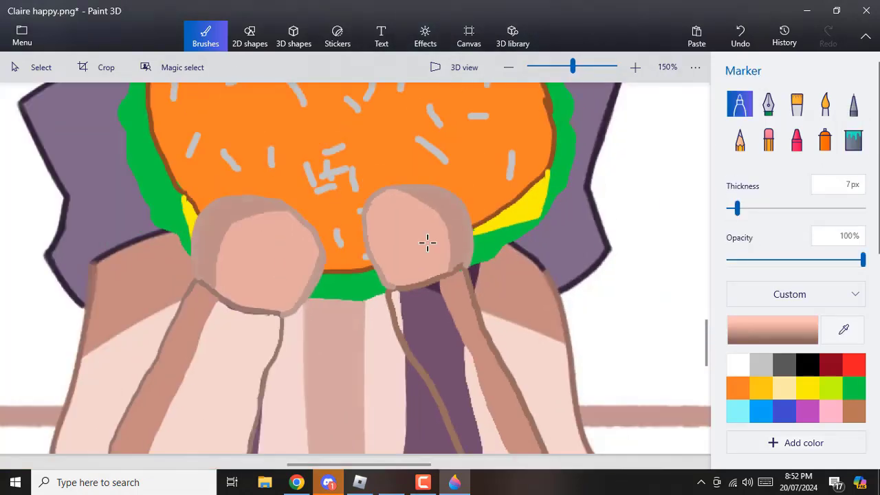
scroll(467, 340, up, 2)
click(843, 331)
click(165, 349)
drag(736, 208, 769, 208)
mouse_move(423, 275)
mouse_down()
mouse_move(501, 409)
mouse_move(516, 457)
mouse_up()
drag(427, 274, 433, 285)
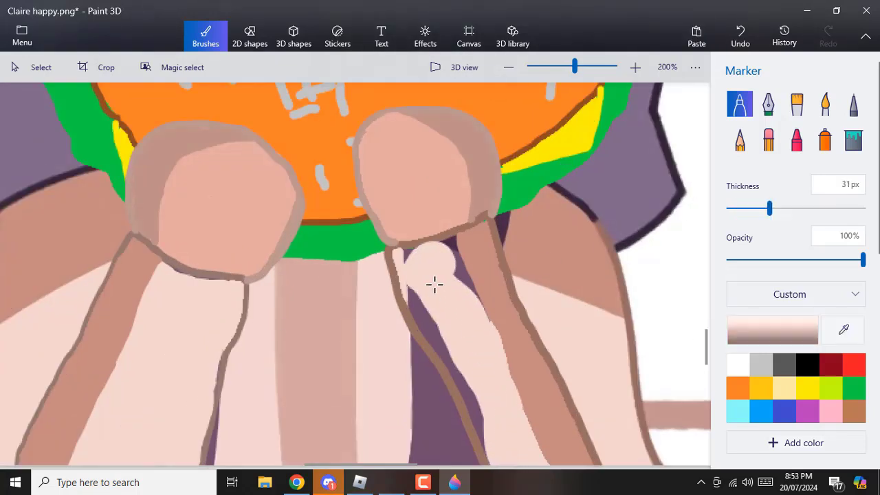
Pick the brown body outline colour and redraw the line beneath the second hand with an 8 px marker.
click(843, 329)
click(614, 243)
scroll(400, 251, up, 4)
drag(769, 209, 743, 211)
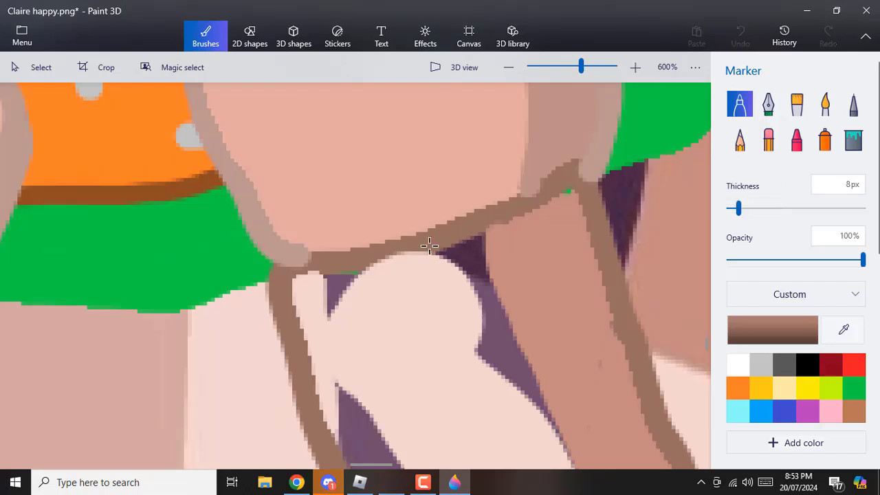
drag(429, 246, 347, 267)
Paint out the purple gap near the right sleeve's top with the light sleeve colour and redraw the shading edge with the shading colour.
click(843, 329)
click(409, 338)
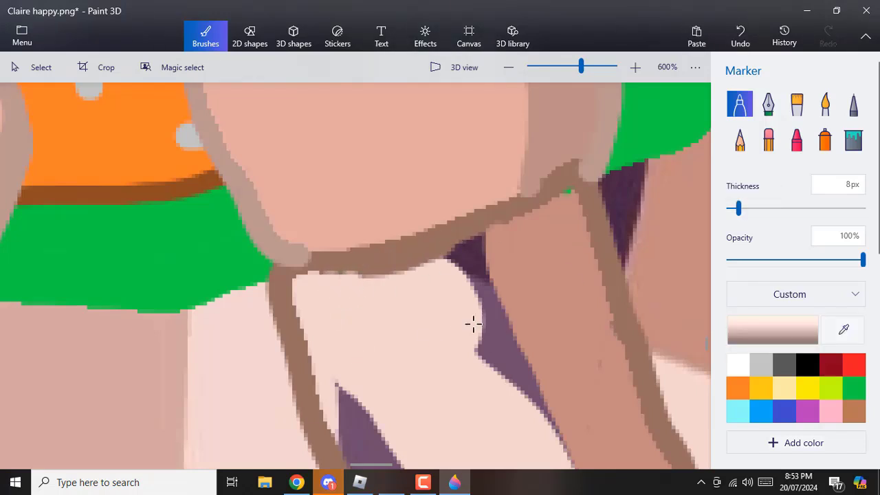
mouse_move(473, 323)
mouse_down()
mouse_move(464, 261)
mouse_move(476, 265)
mouse_move(514, 368)
mouse_move(544, 414)
mouse_up()
click(834, 330)
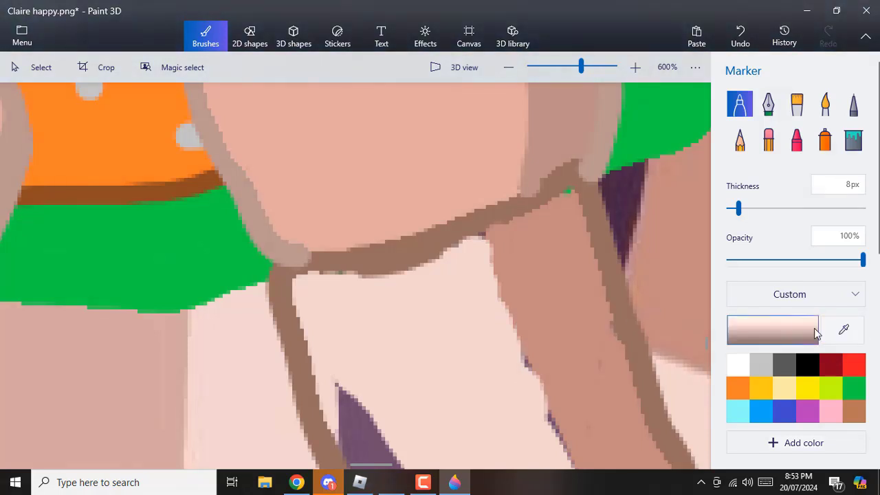
click(551, 286)
drag(489, 240, 517, 317)
drag(533, 359, 573, 450)
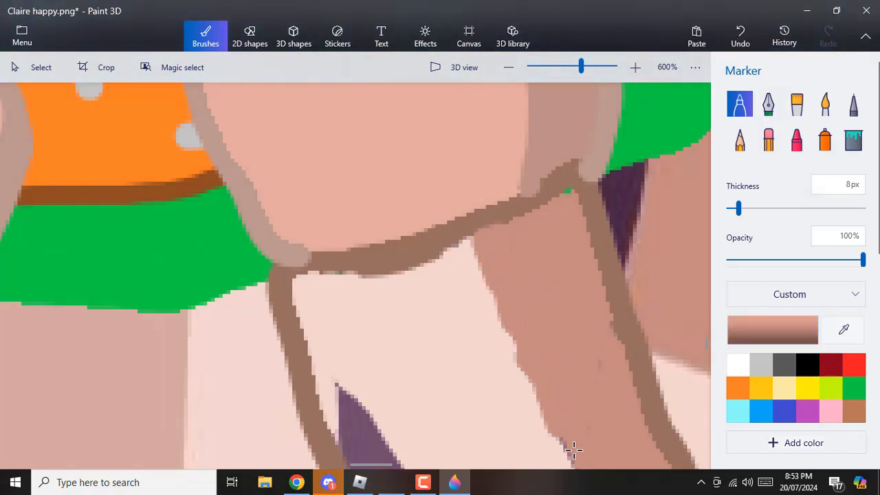
Pick the light sleeve colour and paint over the remaining purple along the inside of the right sleeve's inner outline.
scroll(560, 372, down, 2)
scroll(560, 372, down, 5)
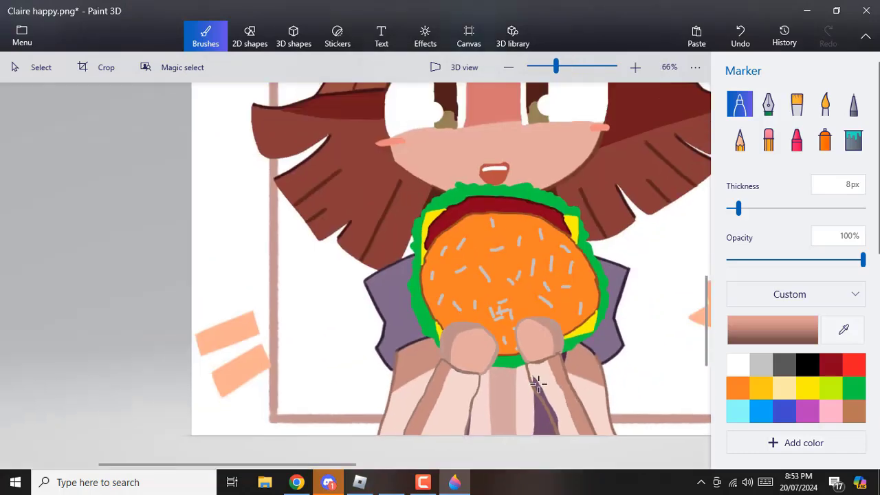
scroll(563, 414, up, 5)
click(844, 330)
click(444, 171)
drag(394, 167, 541, 433)
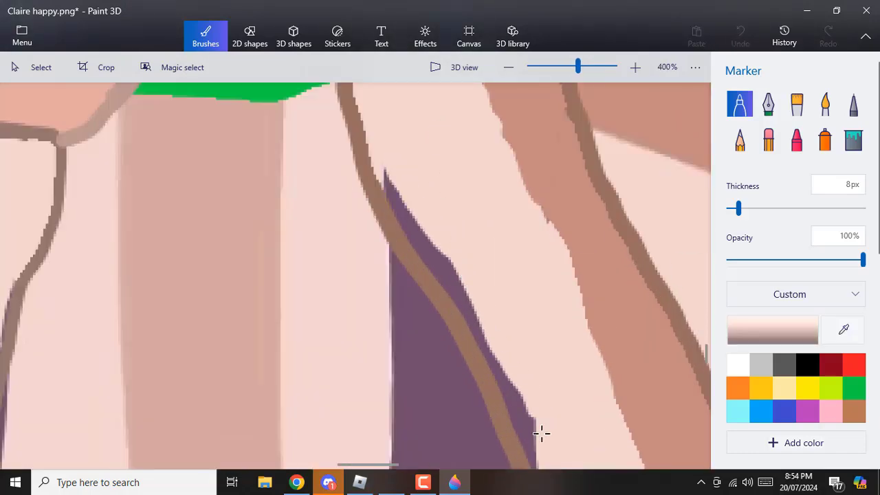
mouse_move(403, 192)
mouse_down()
mouse_move(493, 341)
mouse_move(536, 456)
mouse_move(483, 328)
mouse_up()
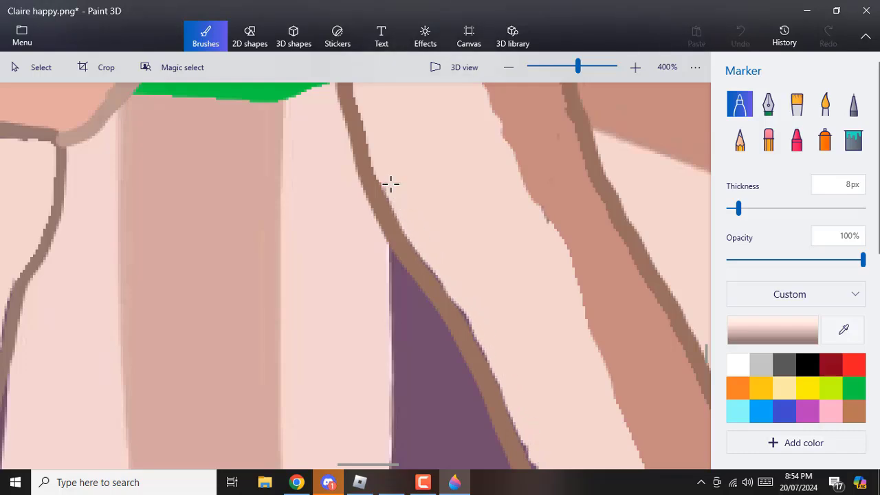
scroll(460, 350, up, 2)
drag(518, 374, 486, 290)
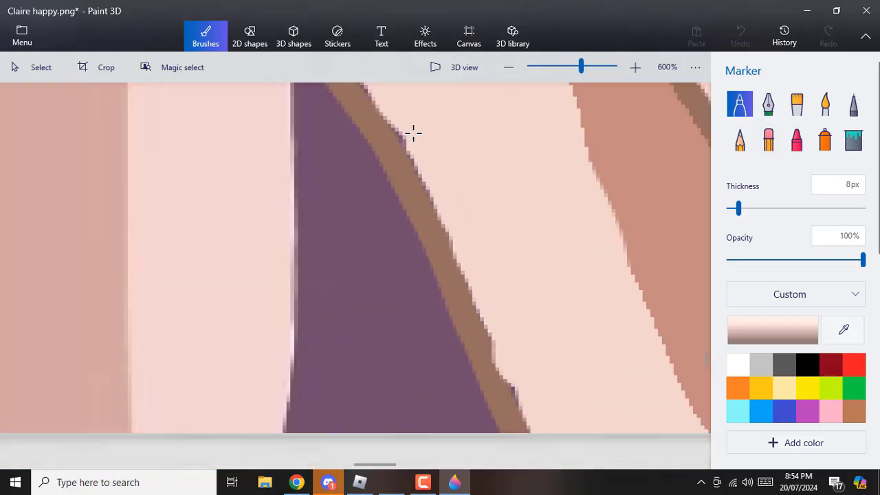
Paint over the signature in the picture's upper-right corner with a maximum-thickness white marker, and set the thickness back to 2 px.
scroll(494, 248, down, 8)
scroll(345, 278, up, 1)
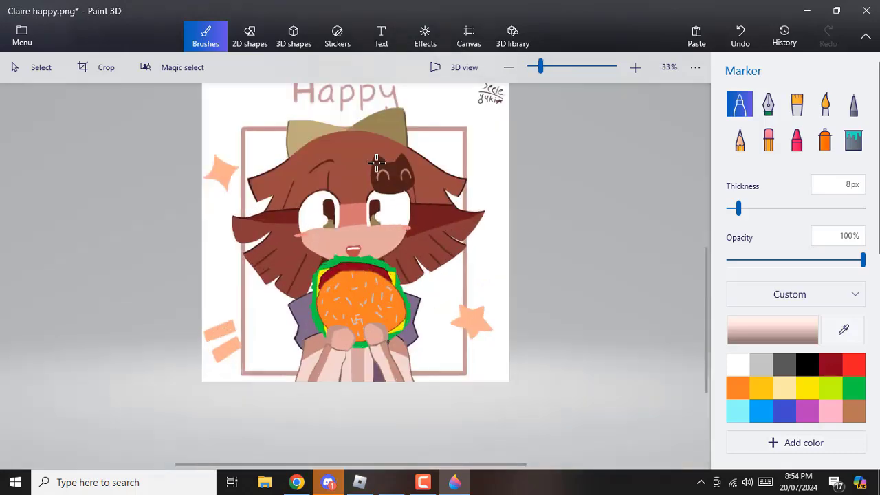
click(834, 340)
click(487, 197)
drag(738, 209, 863, 214)
mouse_move(486, 143)
mouse_down()
mouse_move(530, 131)
mouse_move(496, 157)
mouse_up()
drag(863, 209, 730, 214)
Start saving the drawing as a PNG image.
click(24, 42)
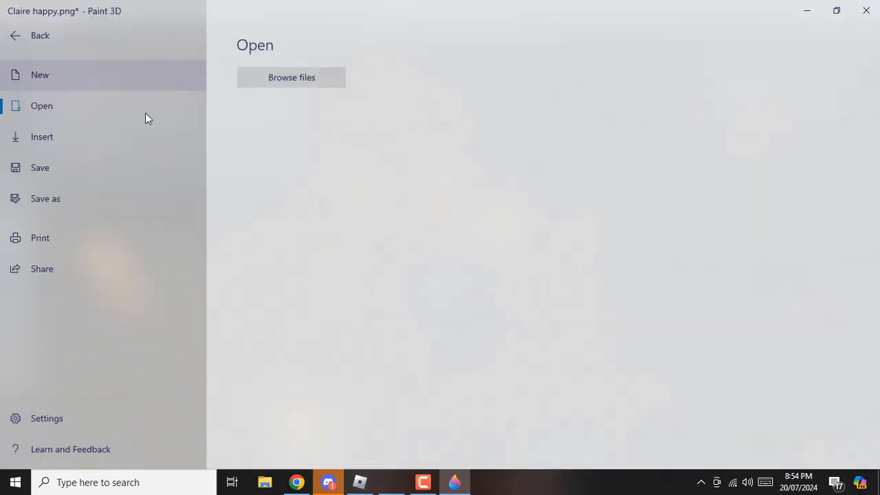
click(137, 167)
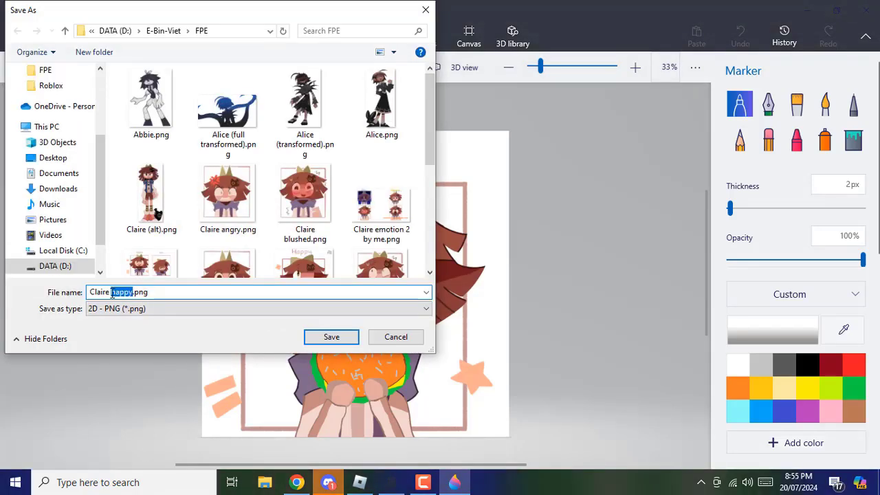